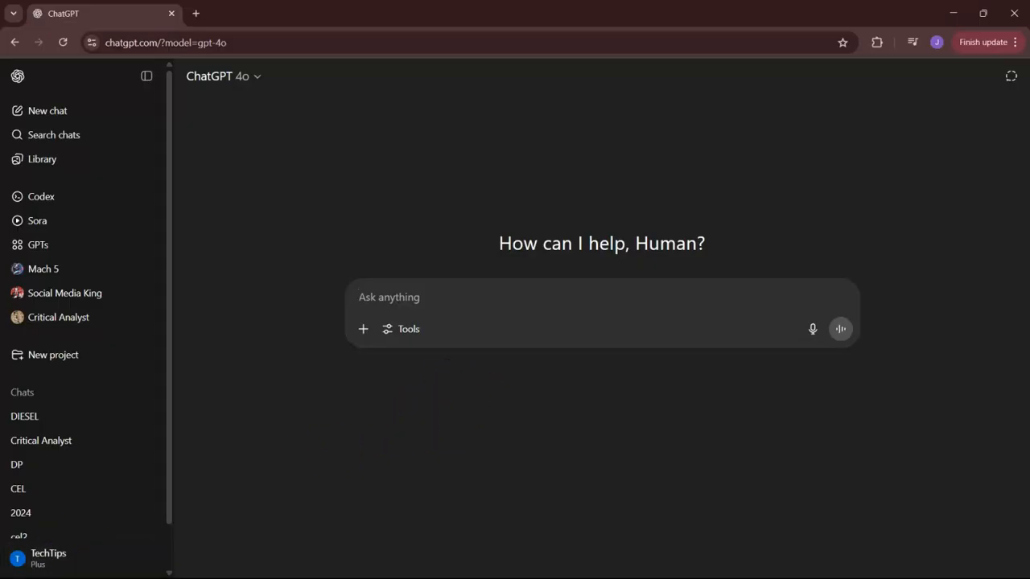
Enter the prompt skeleton "Task: Bigger Picture: Example: Persona: Style: Tone:" in the message box.
text(Task: Bigger Picture: Example: Persona: Style: Tone:)
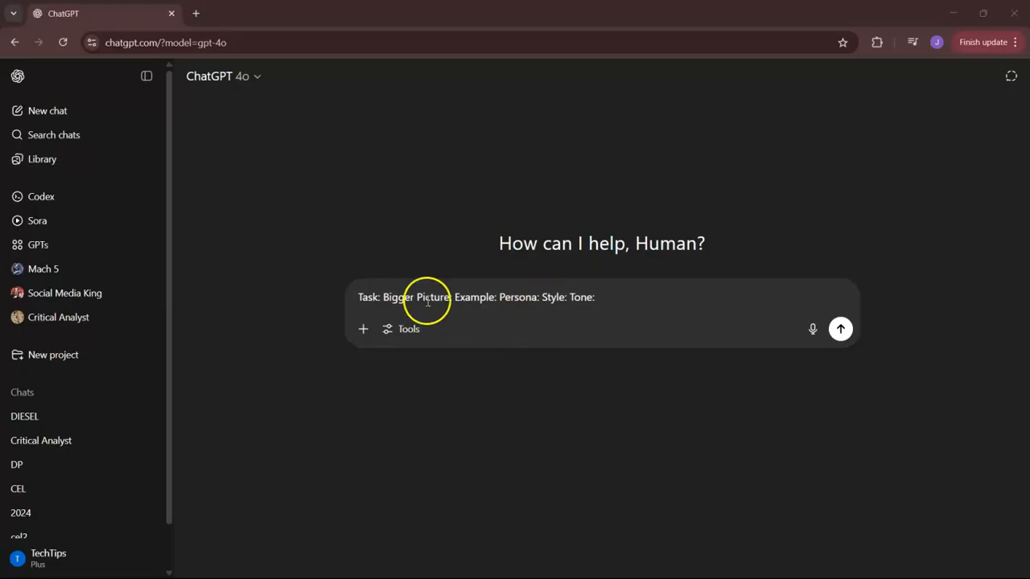
drag(613, 305, 473, 299)
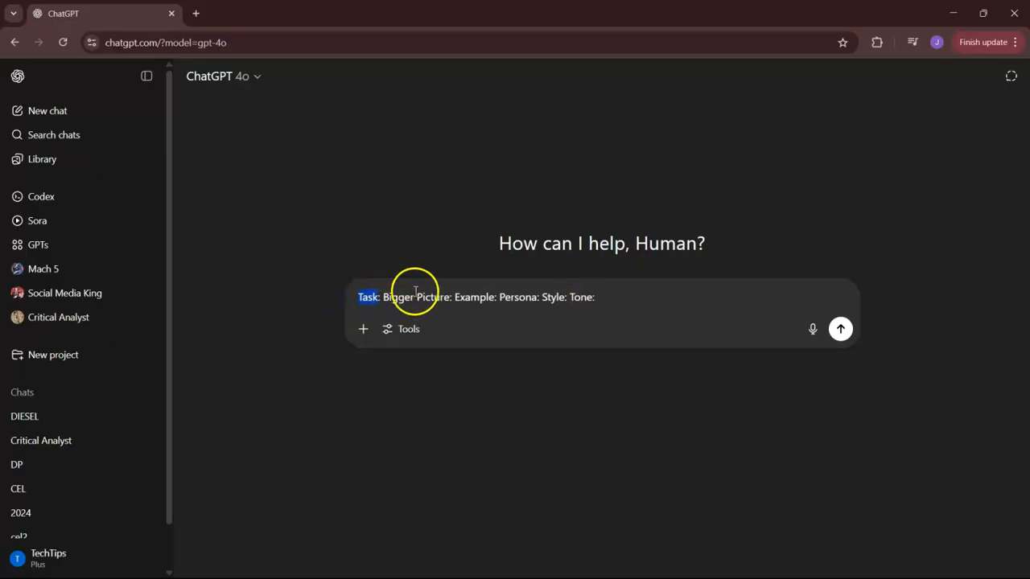
click(396, 297)
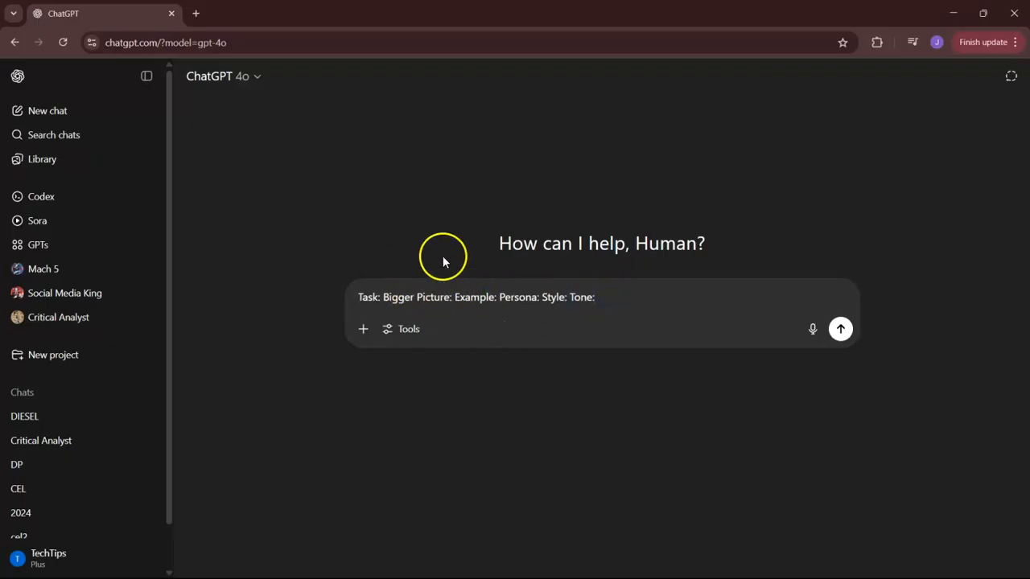
Fill in the task as "Generate a diet plan for someone trying to gain muscle." and remove the "Task:" label.
click(383, 297)
text(Generate a diet plan for someone trying to gain muscle.)
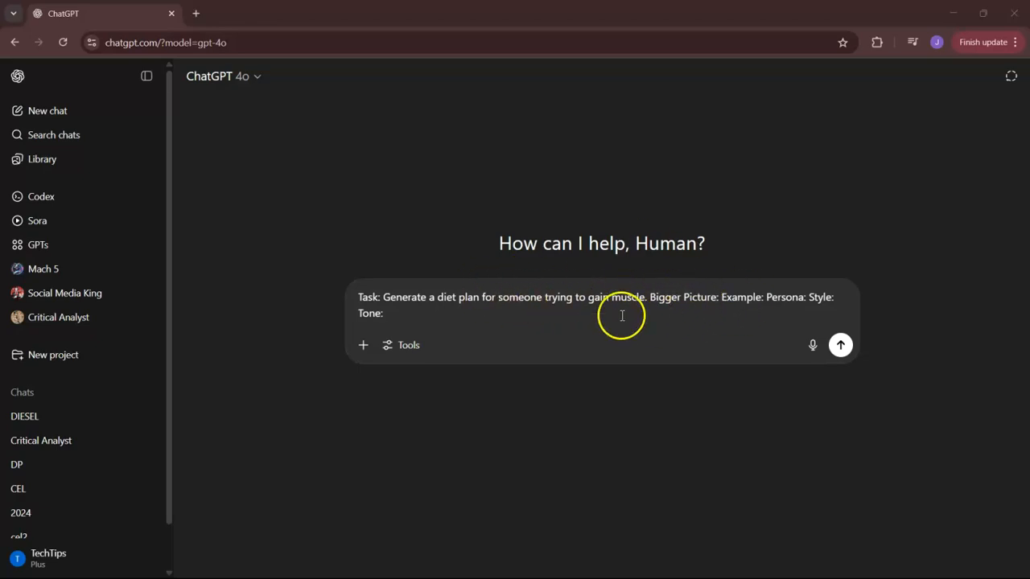
click(378, 296)
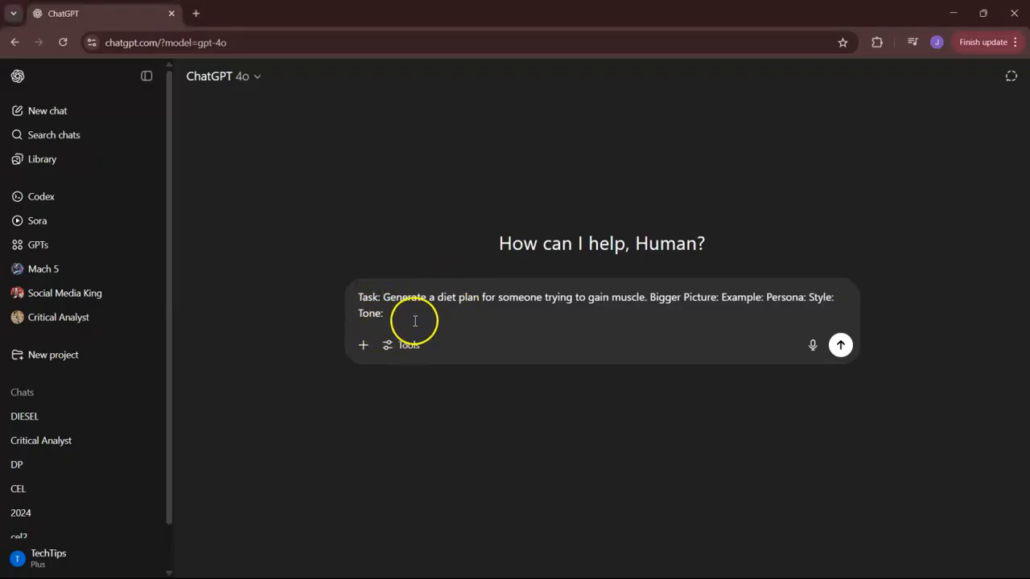
key(BackSpace)
key(BackSpace)
key(BackSpace)
key(BackSpace)
key(BackSpace)
key(BackSpace)
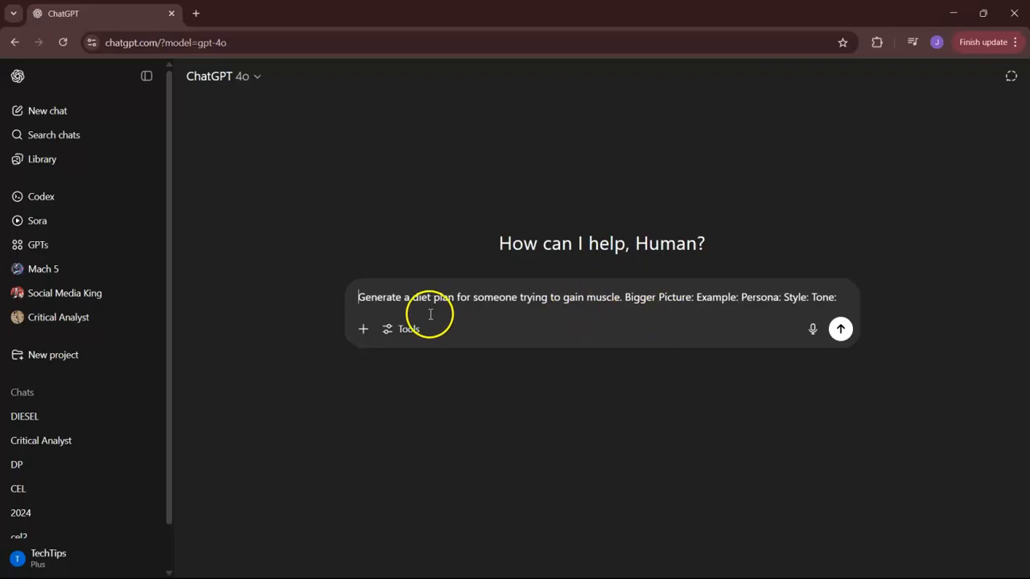
After "Bigger Picture:", write "im a 20 year old male. I am lightly active and go to the gym 3 days a week".
click(696, 298)
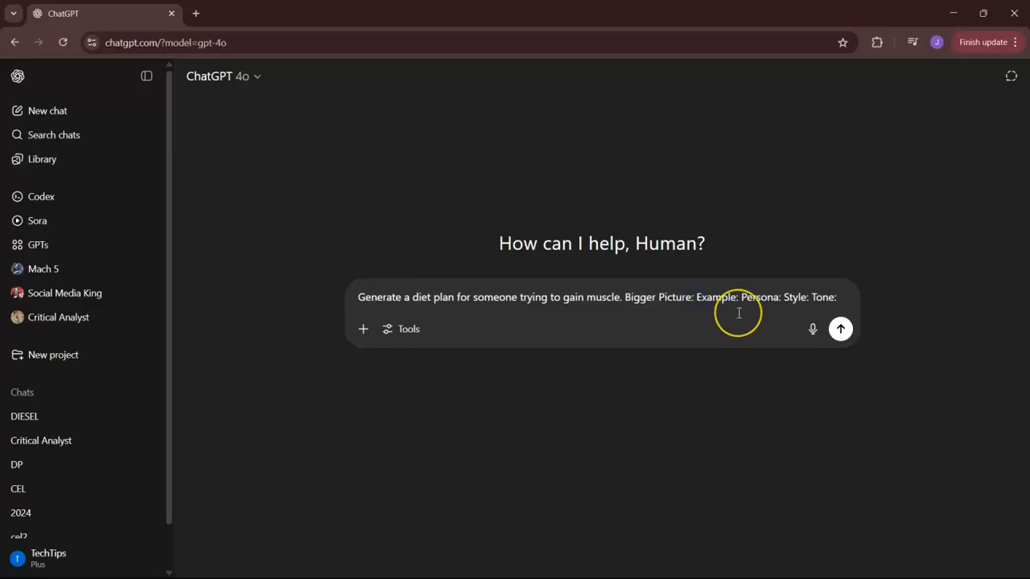
text(im)
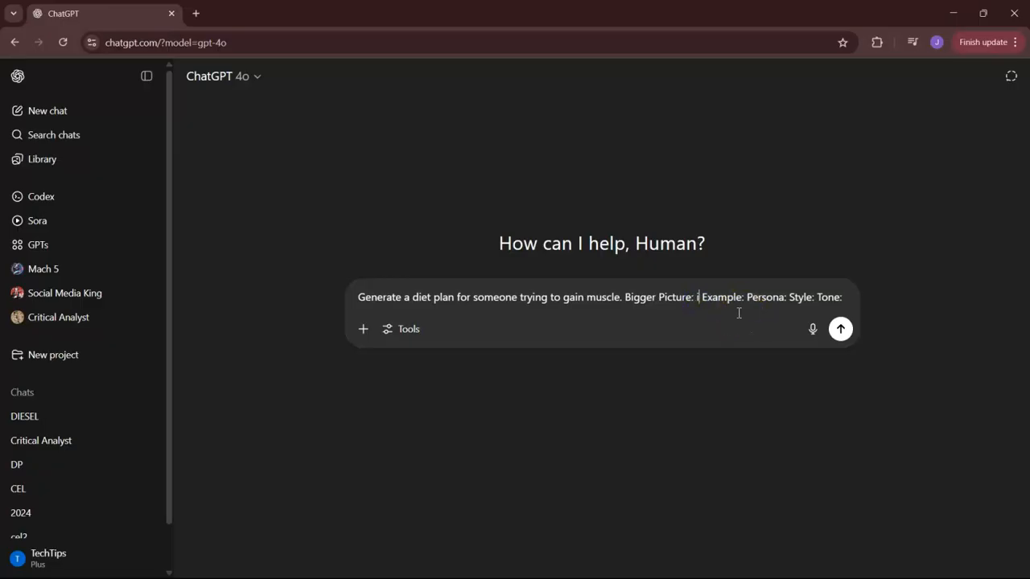
text( a 20 year old male)
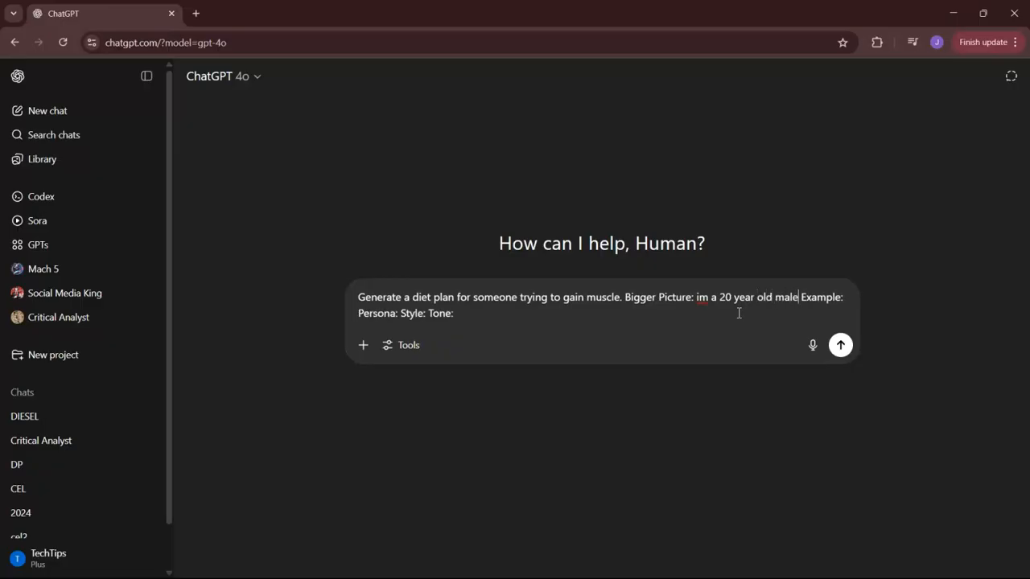
text(. )
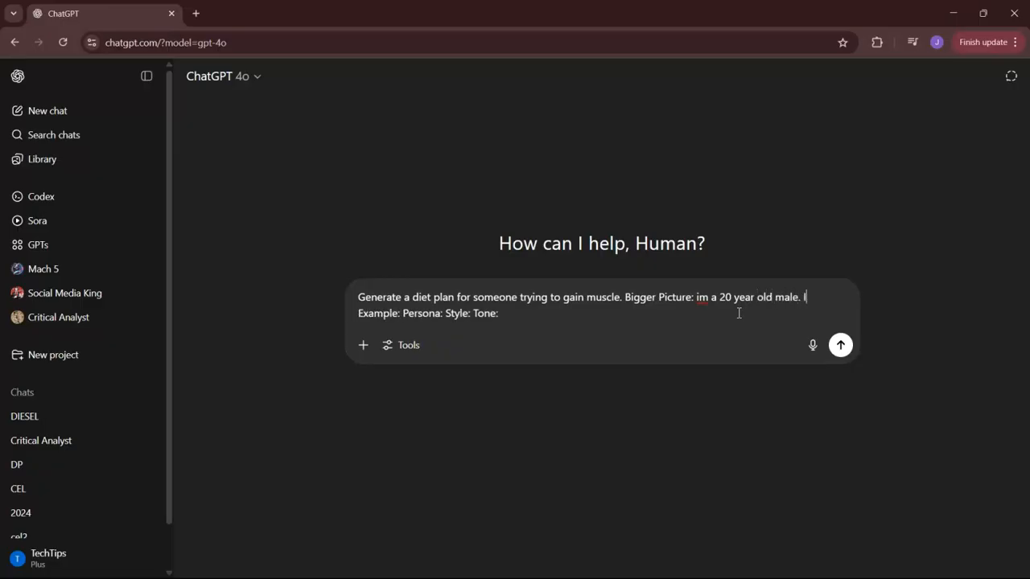
text(I am lightly active)
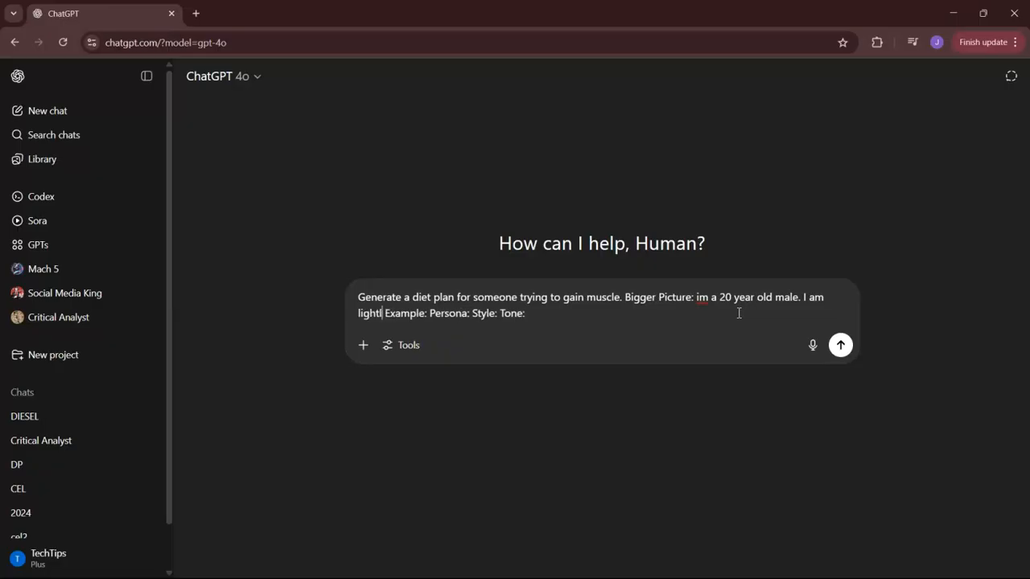
text( and go to t)
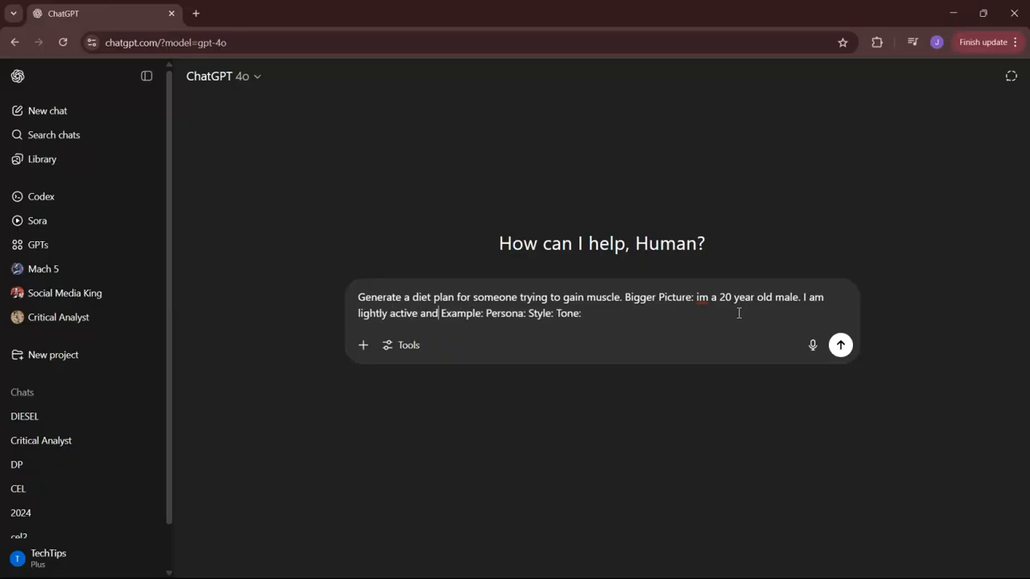
text(he gym )
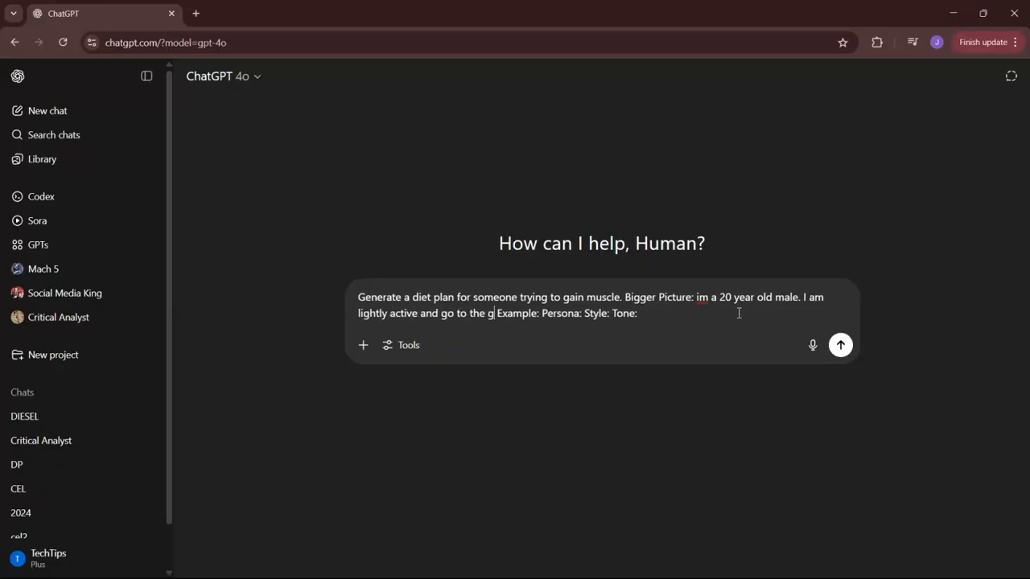
text(3 days a wee)
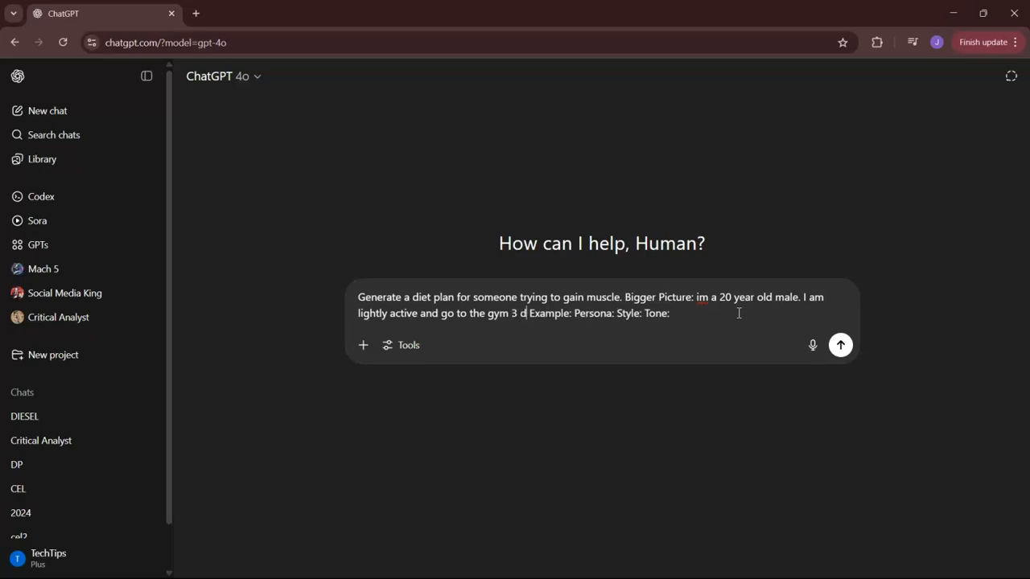
text(k.)
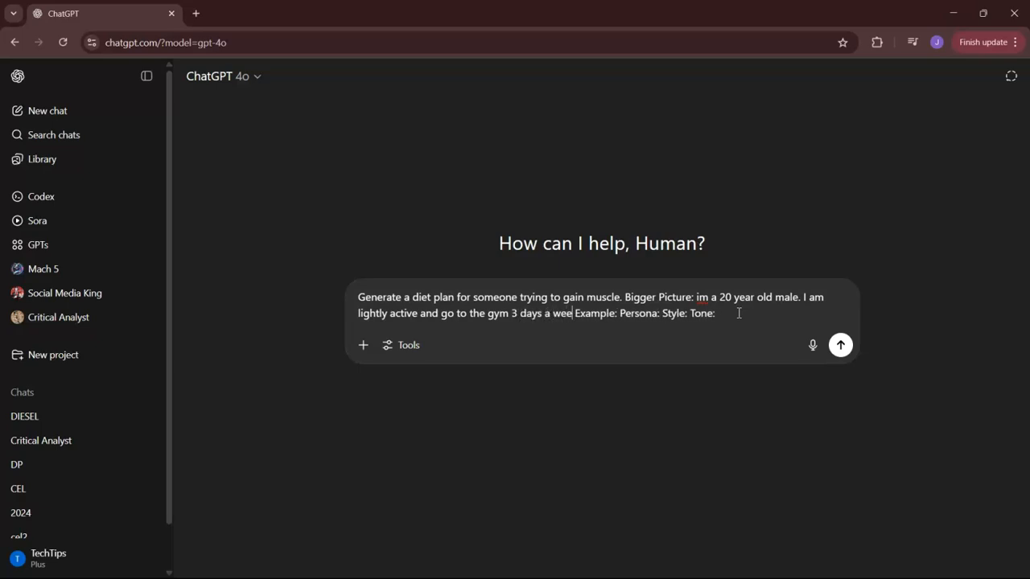
Extend the background description with "and lift weights. I work a desk job.".
key(BackSpace)
key(BackSpace)
text(and lif)
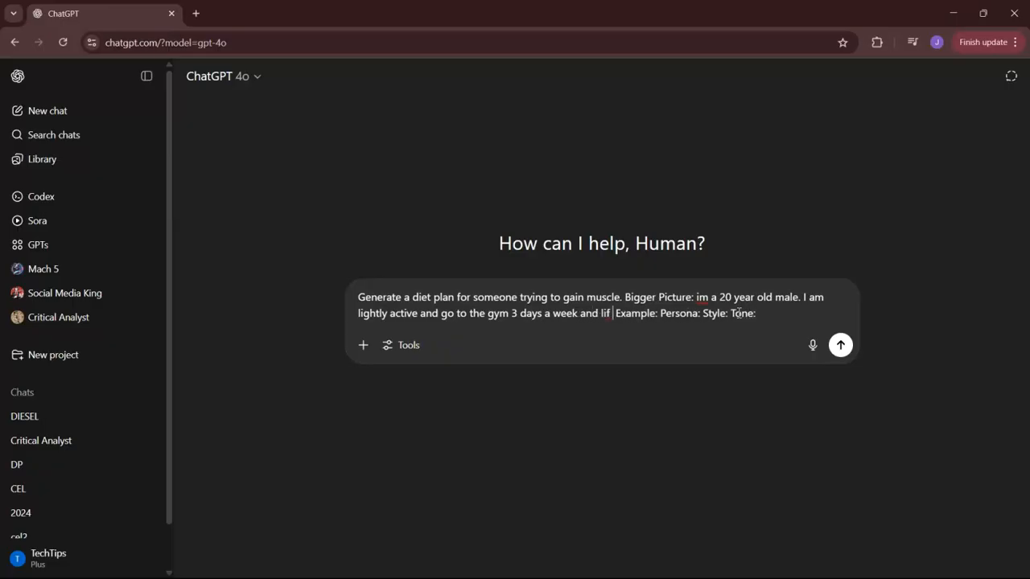
text(t weights.)
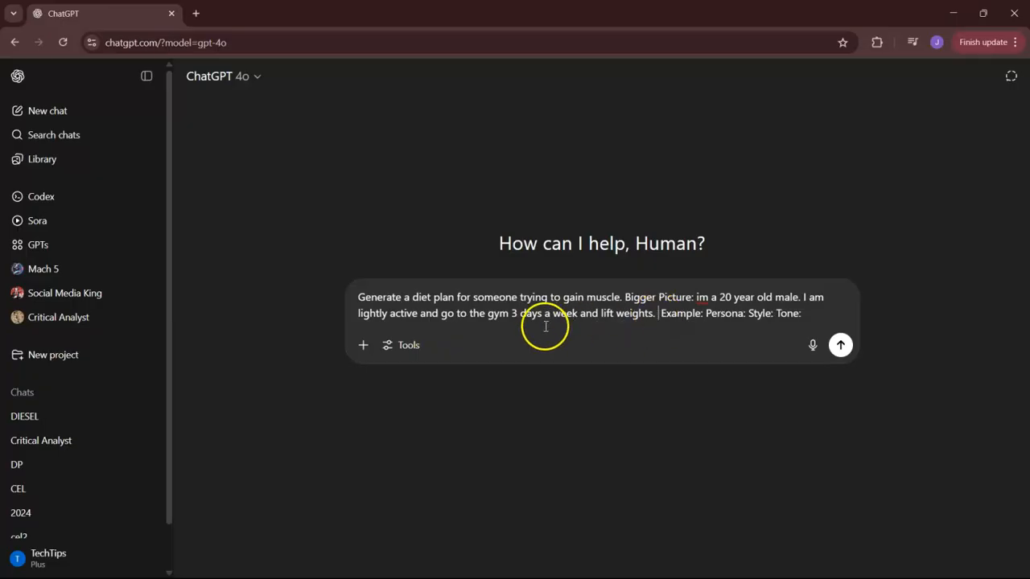
click(656, 315)
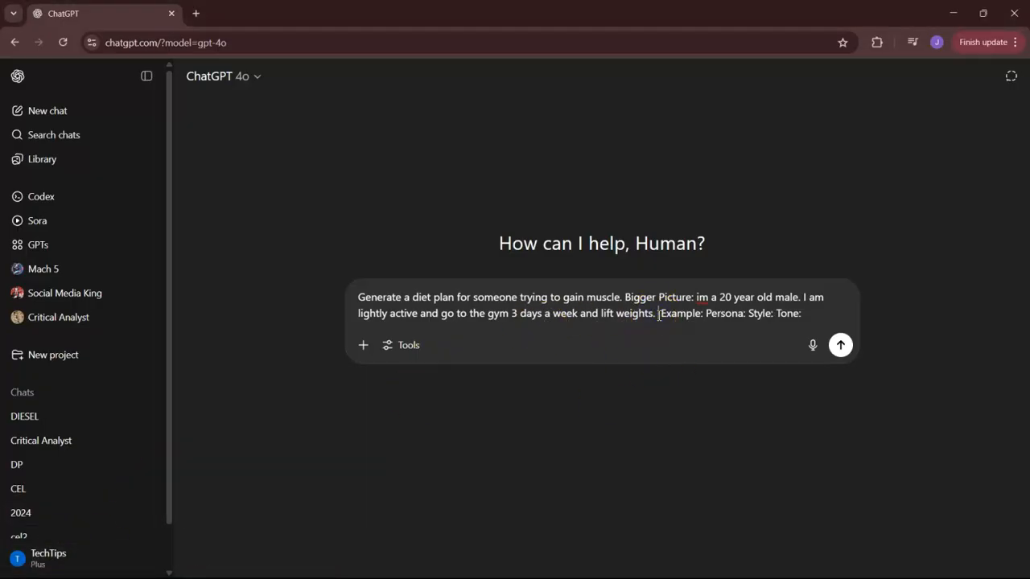
text(I work a d )
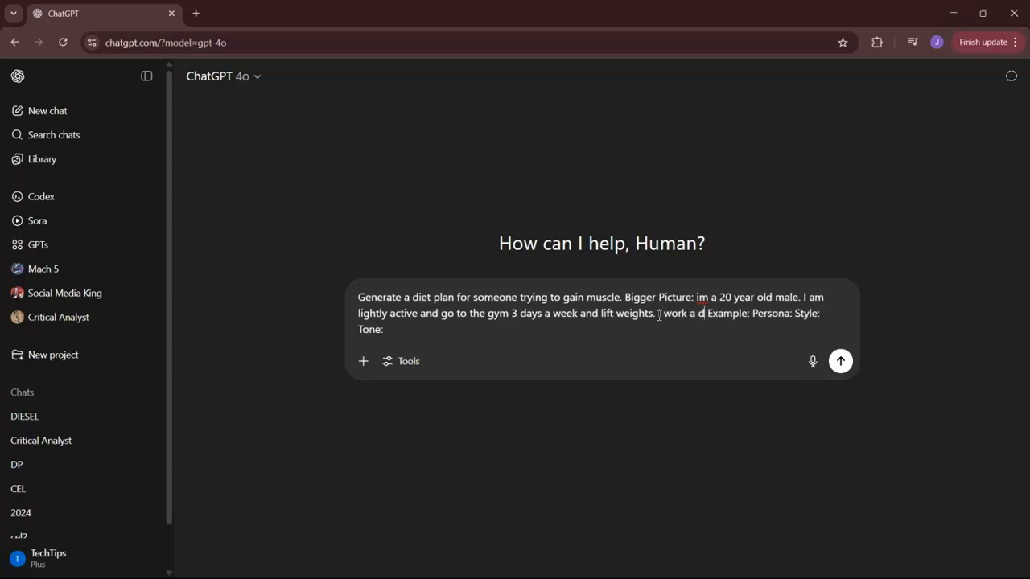
text(esk job.)
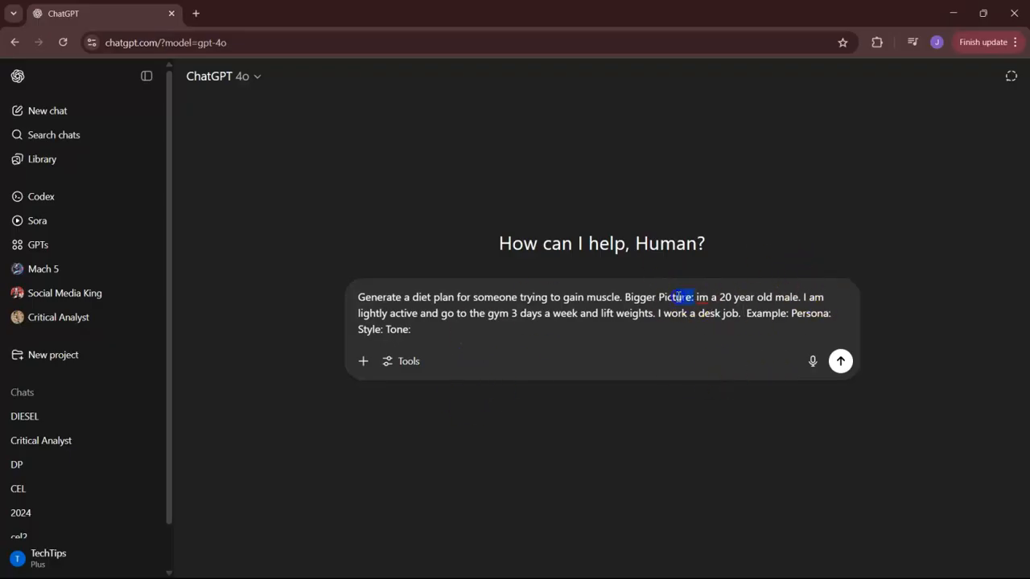
Remove the "Bigger Picture:" label and capitalize the sentence's opening word as "Im".
key(BackSpace)
key(Delete)
text(I')
text(I)
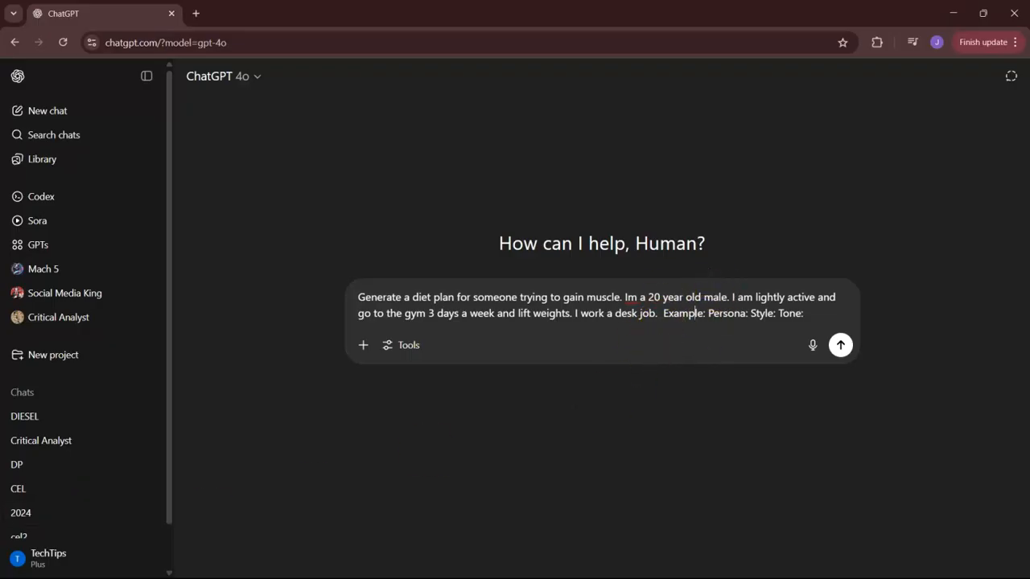
After "Example:", write "I would like the diet plan structured like the image attached".
drag(690, 314, 705, 314)
text(I would)
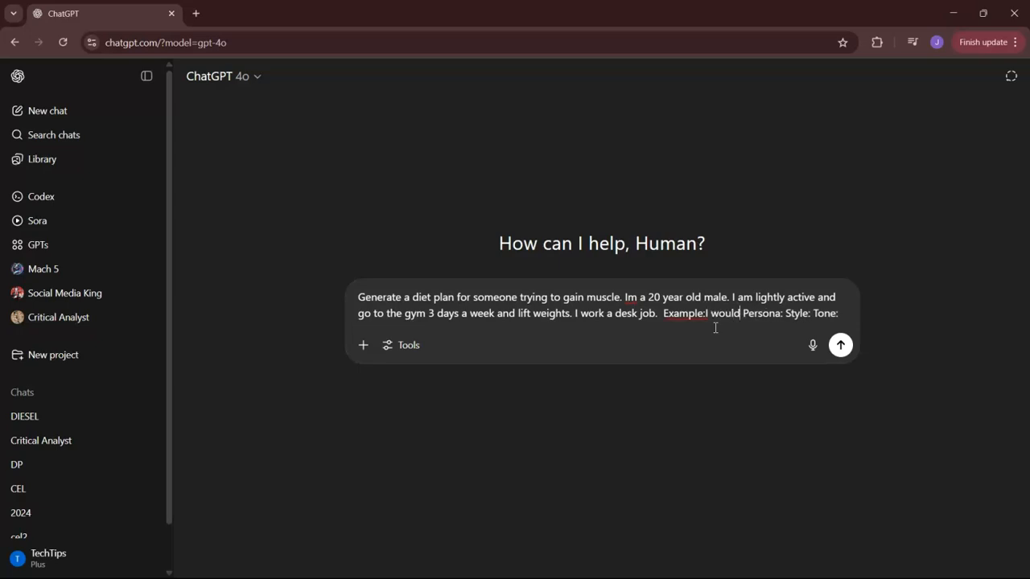
text( like the diet)
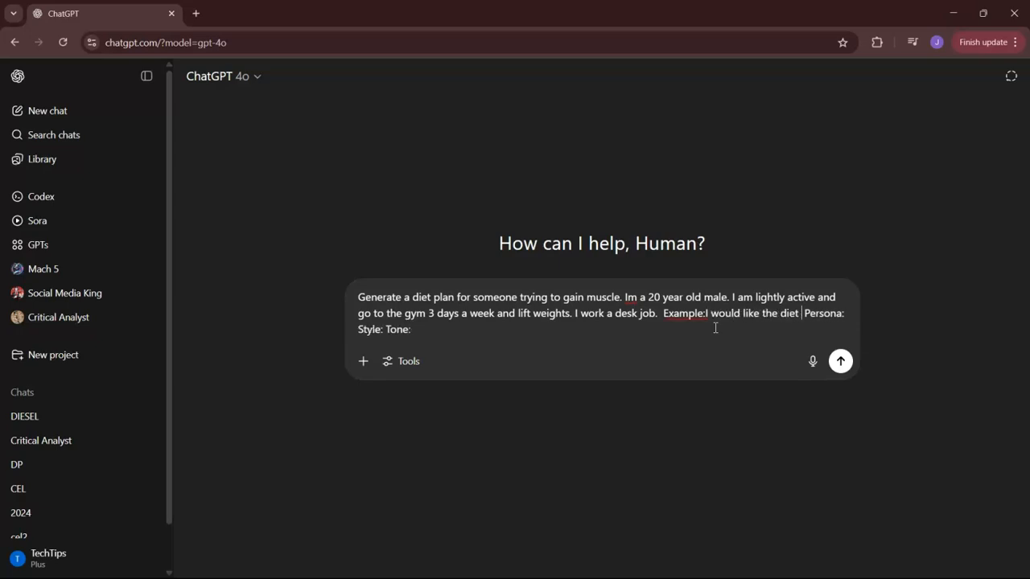
text( plan structured like the image attached)
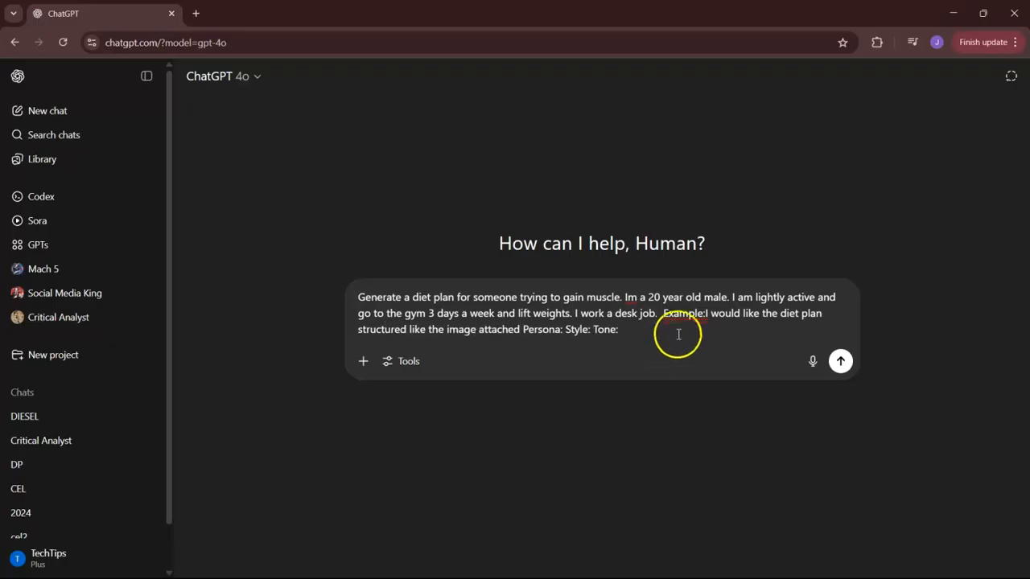
Paste the one week meal plan image into the prompt as the example attachment.
click(647, 329)
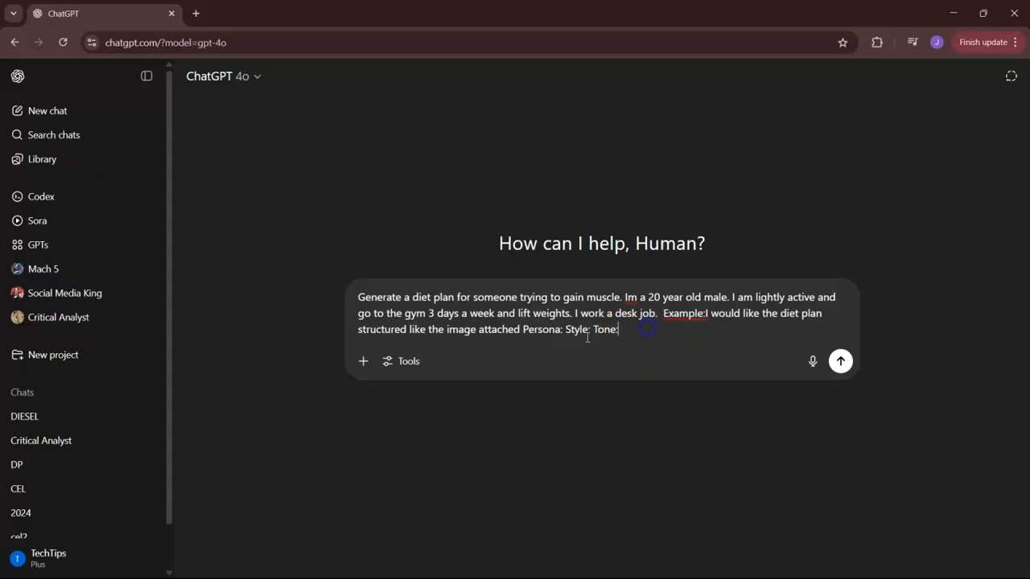
right_click(520, 329)
click(559, 171)
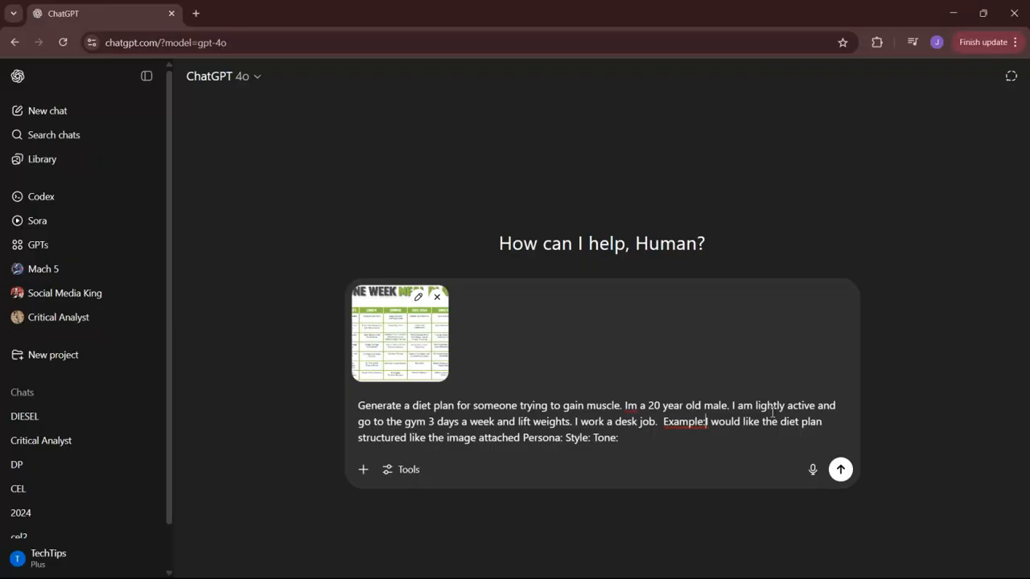
Remove the "Example:" label and end the sentence about the attached image with a period.
key(BackSpace)
key(BackSpace)
key(BackSpace)
key(BackSpace)
key(BackSpace)
key(BackSpace)
key(BackSpace)
key(BackSpace)
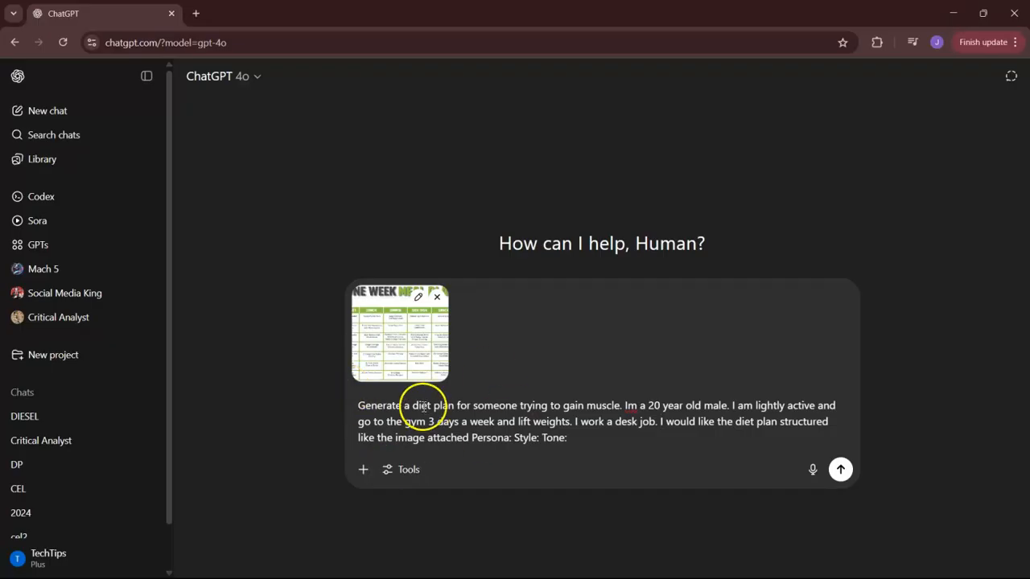
click(470, 437)
text(.)
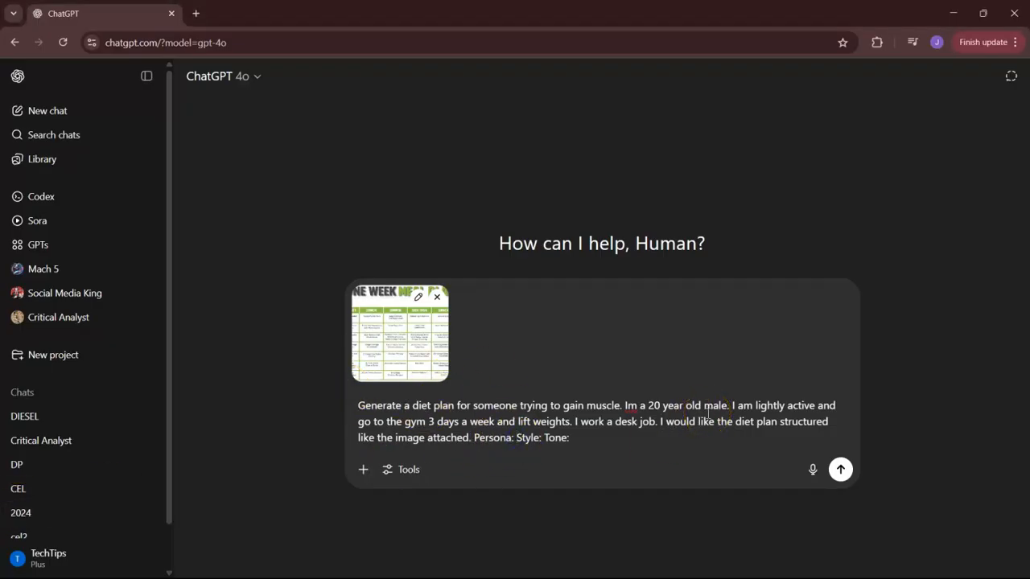
After "Persona:", write "You are a bodybuilder and a diet expert with a credentials in both fields".
key(BackSpace)
key(BackSpace)
key(BackSpace)
text(You are a )
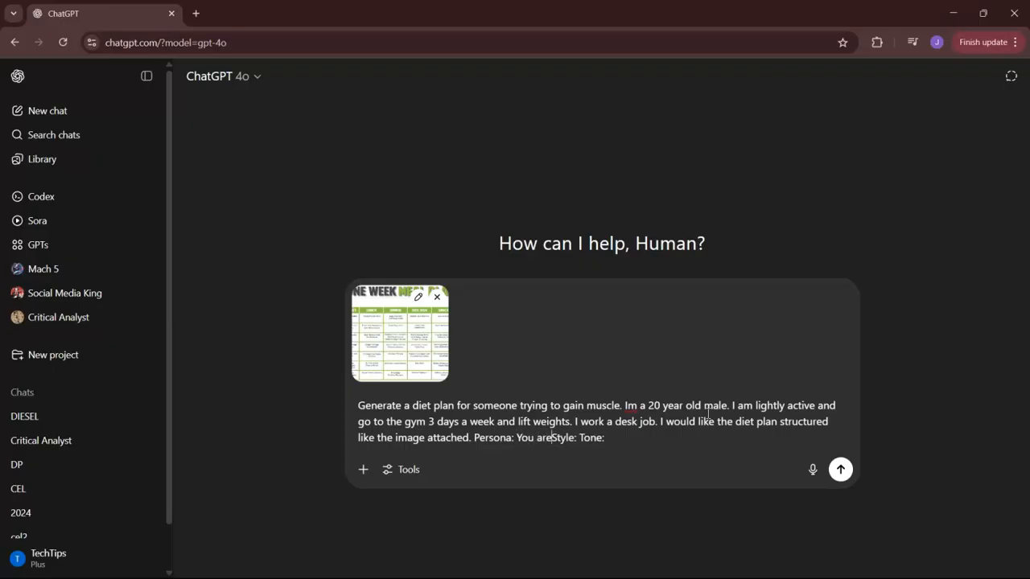
text(boy)
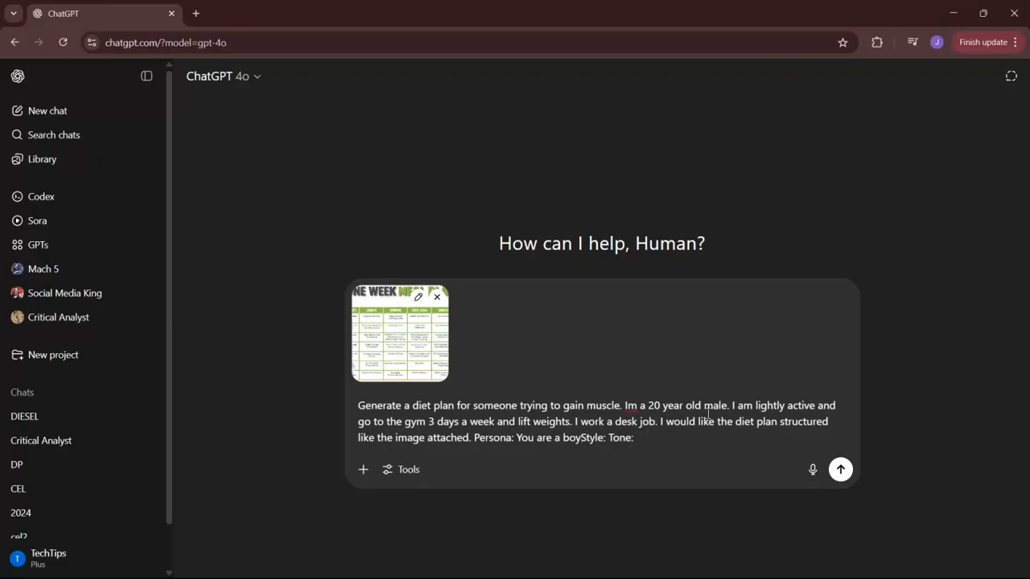
text(ybuilder and a )
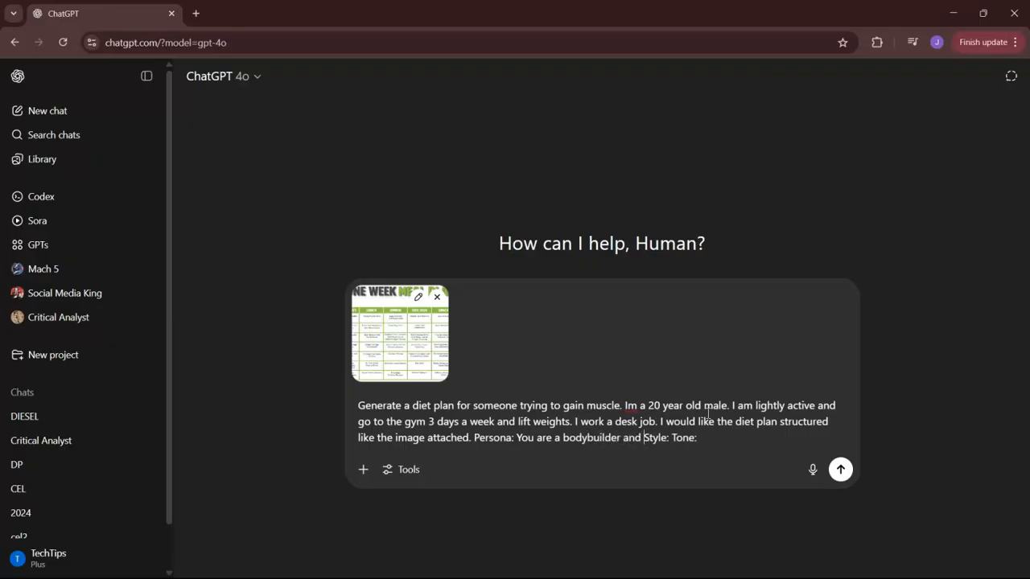
text(diet expert wi)
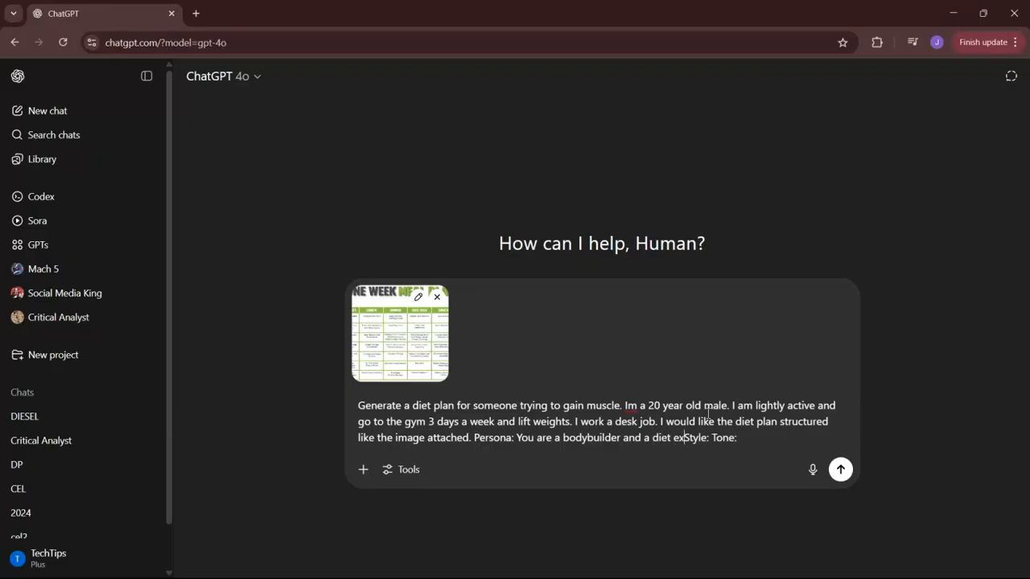
text(th a )
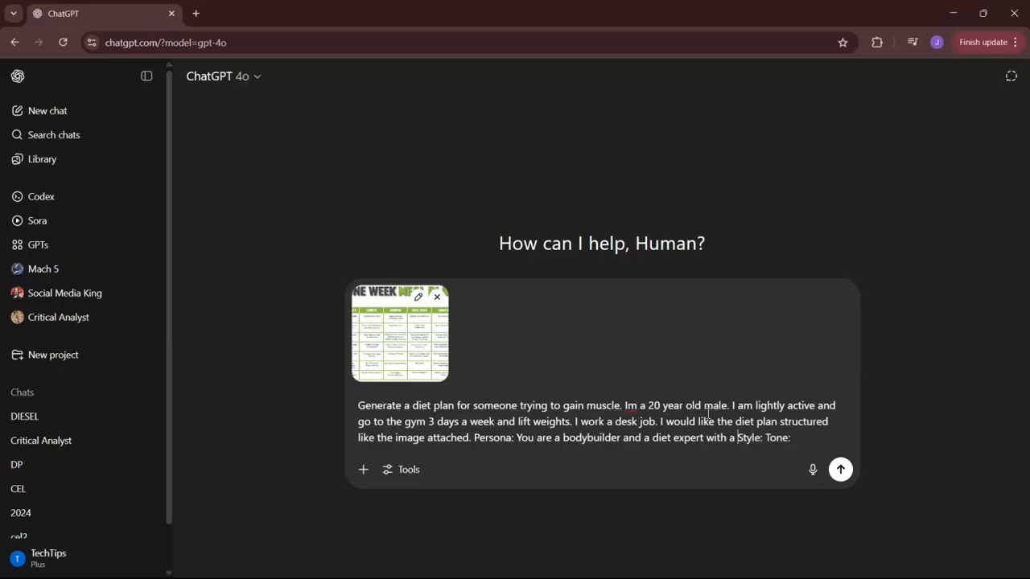
text(credentials)
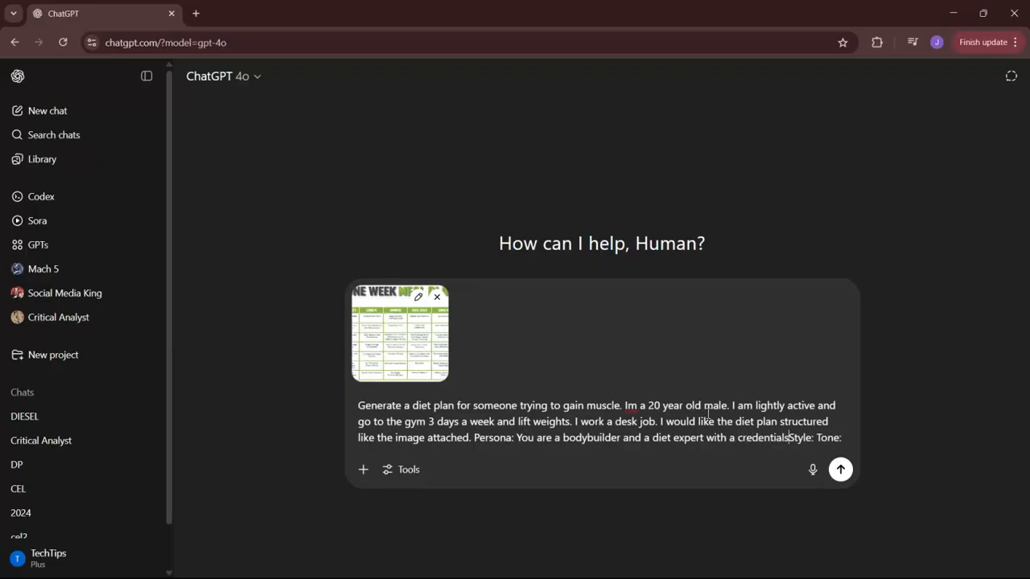
text( in both fields)
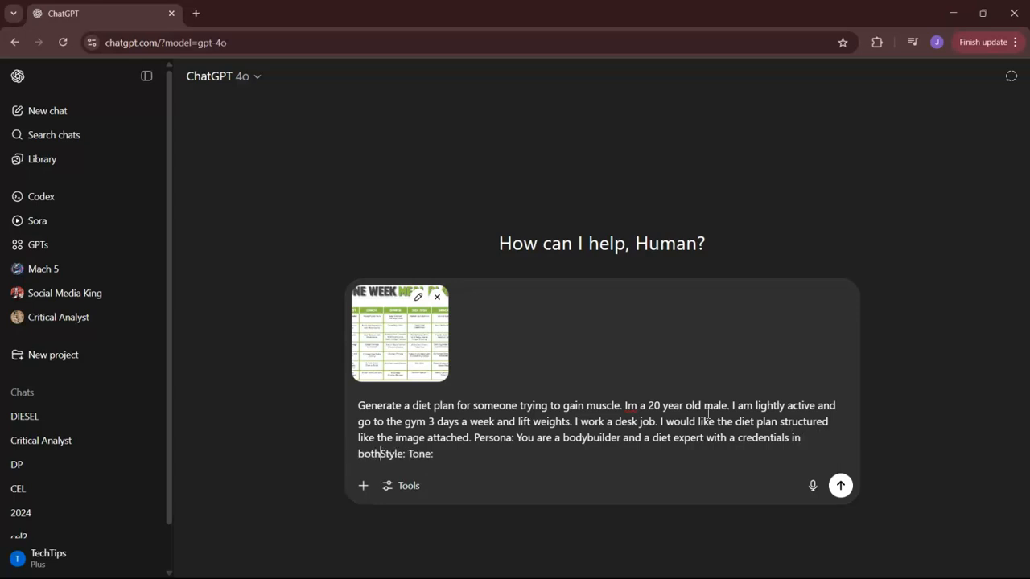
End the persona sentence with "making you a professional." and remove the "Persona:" label.
text( making you a )
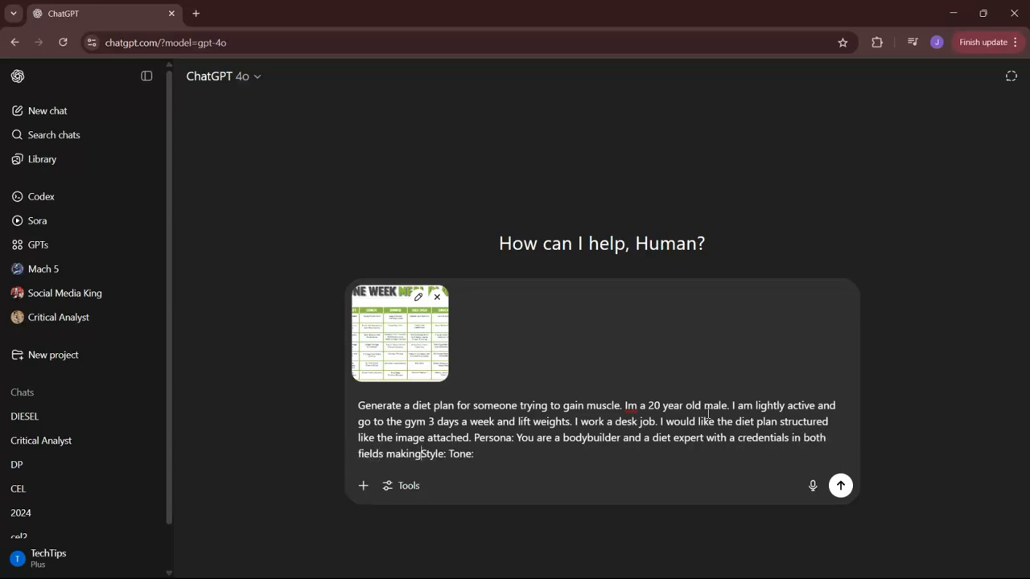
text(professional.)
click(516, 437)
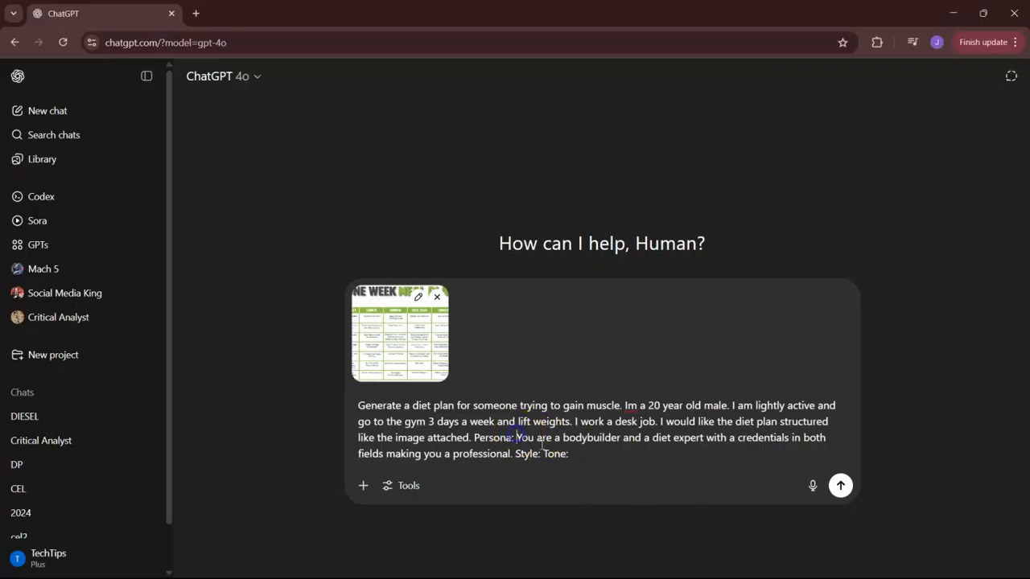
key(BackSpace)
key(BackSpace)
key(BackSpace)
key(BackSpace)
key(BackSpace)
key(BackSpace)
key(BackSpace)
key(BackSpace)
key(BackSpace)
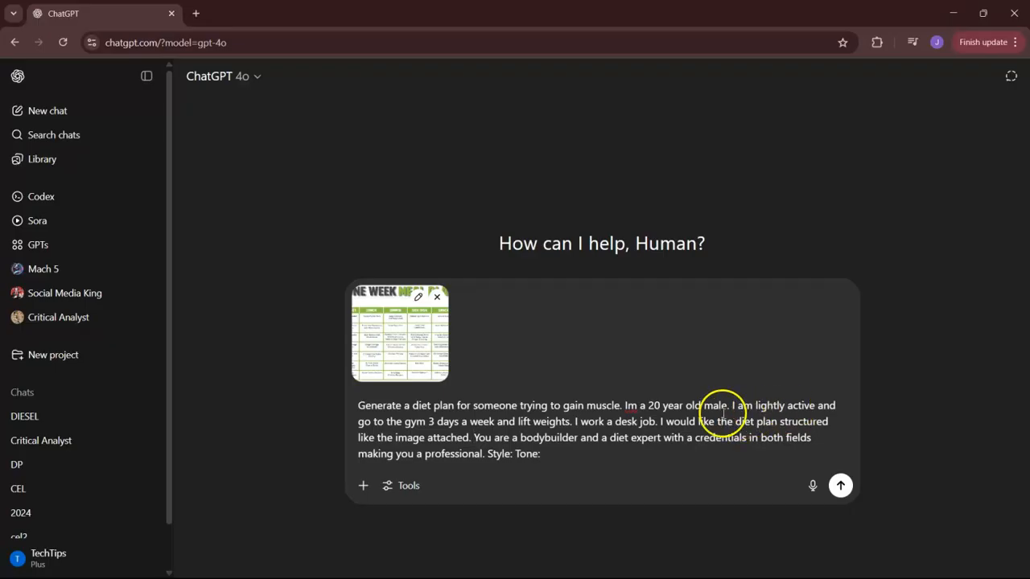
Insert "I weigh 170 lbs and am 5'6"." just before the sentence about the desk job.
click(573, 423)
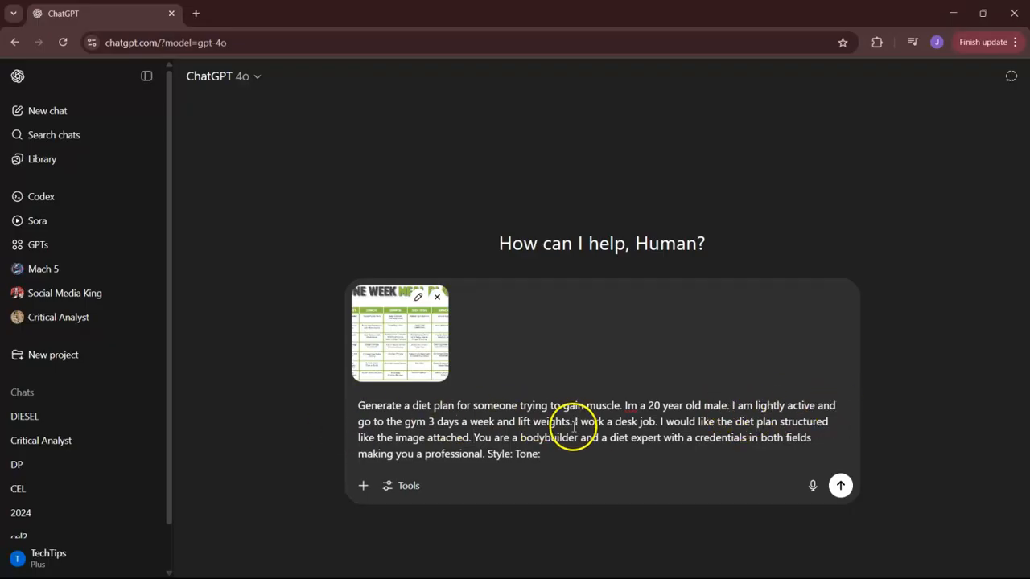
text(I weigh 1)
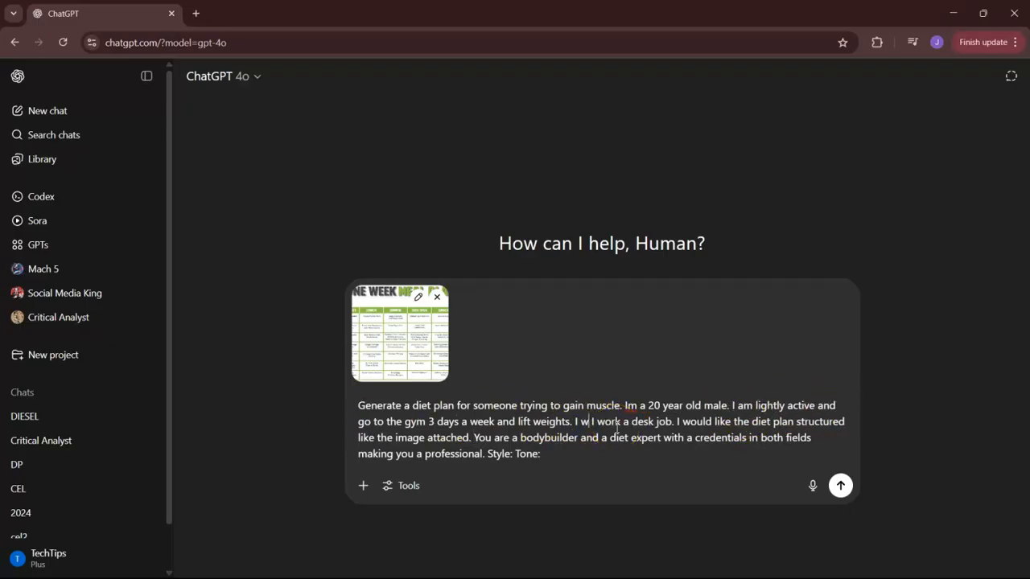
text(70 lbs)
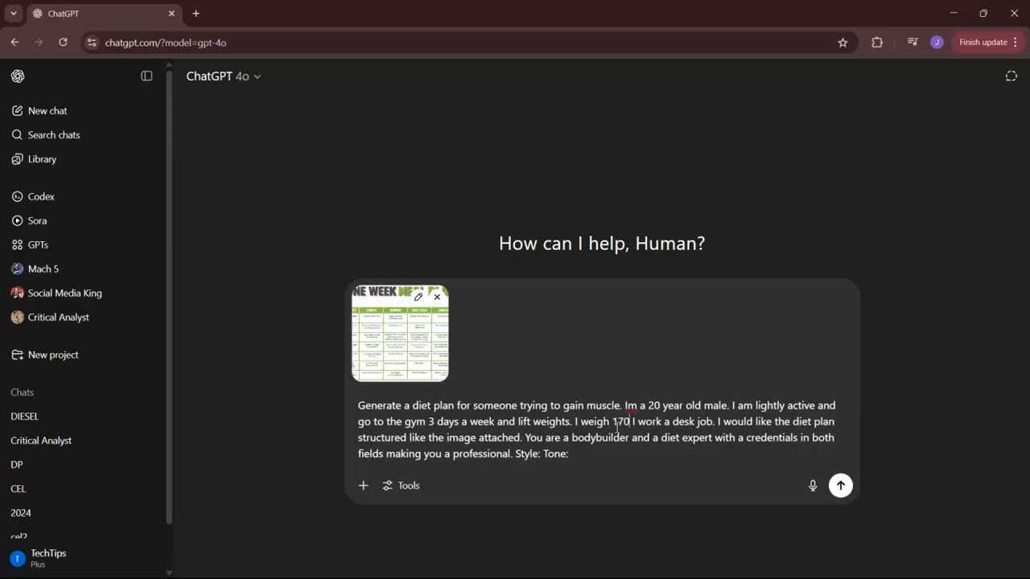
text( and am 5)
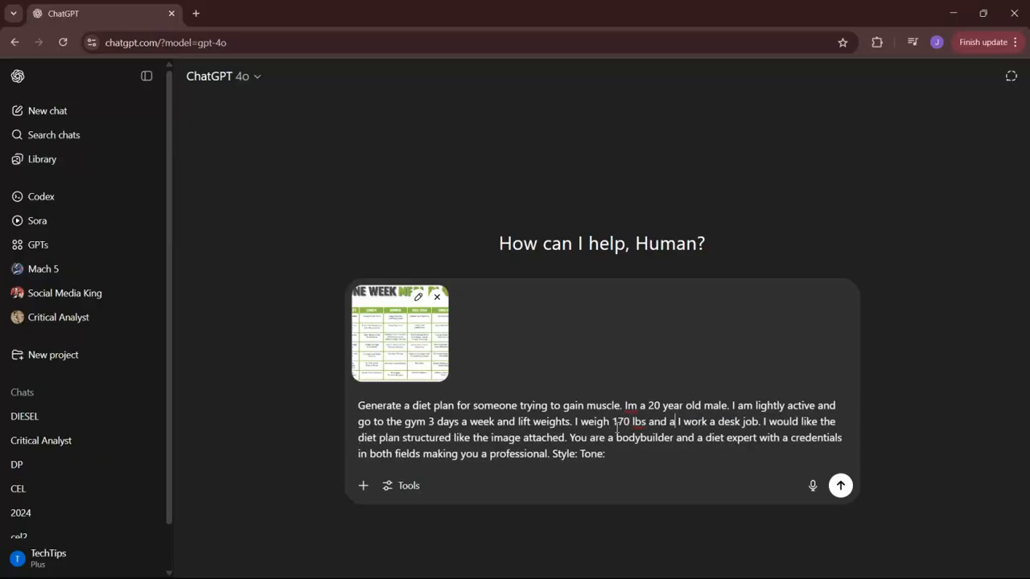
text('6")
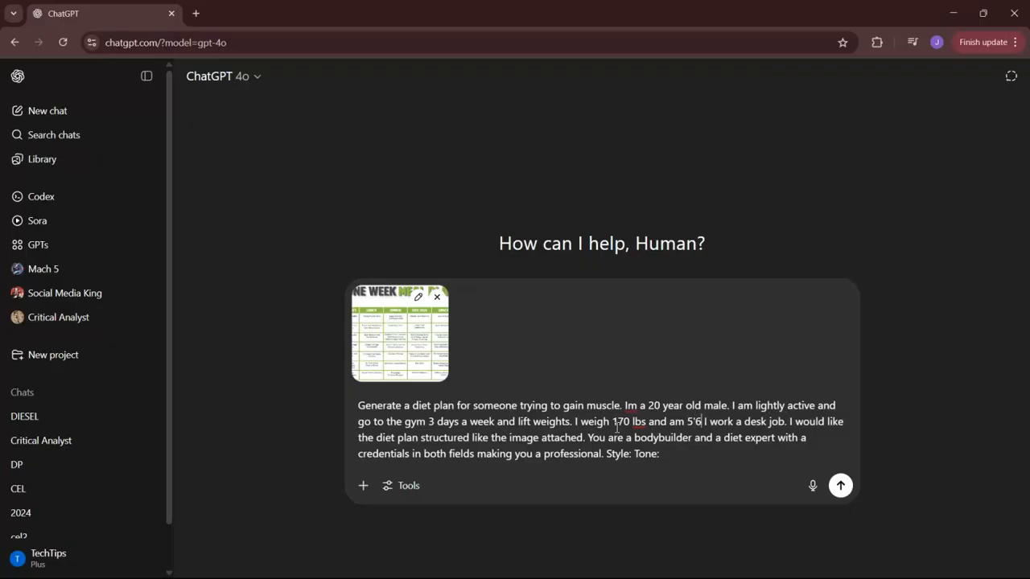
text(.)
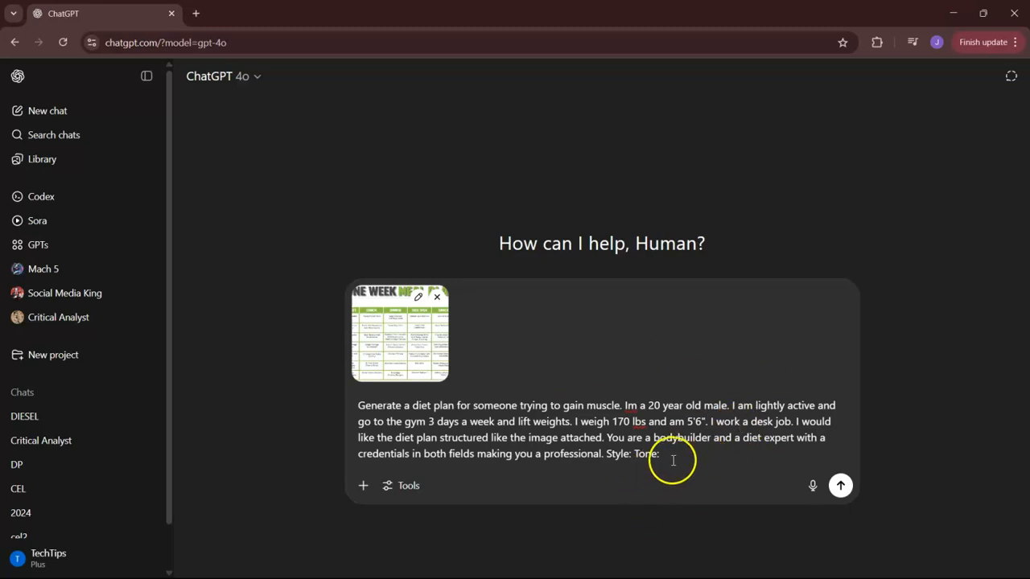
For the style, write "I want it in text format that i can copy pasted. Or include a table in text." and remove the "Style:" label.
click(623, 455)
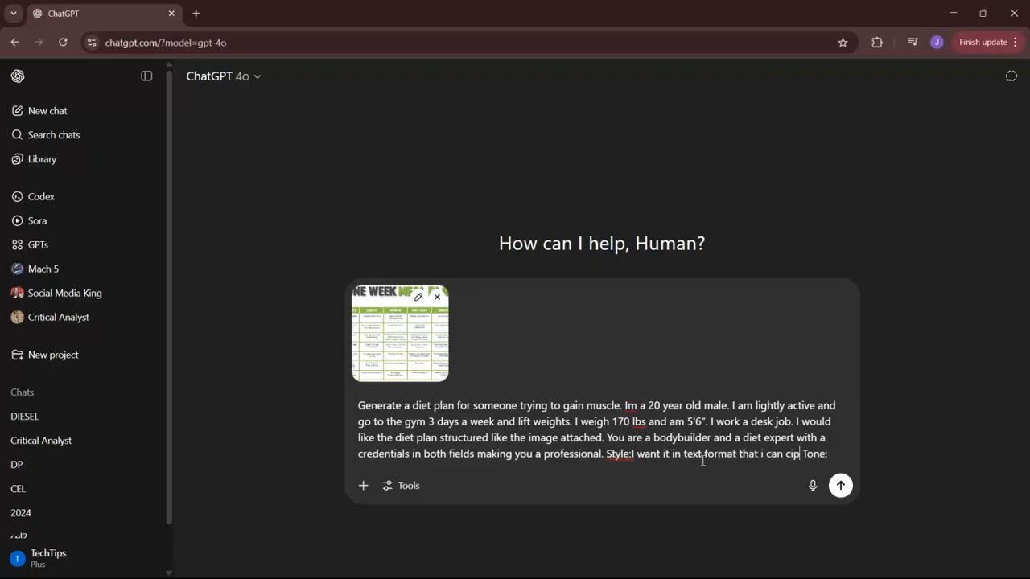
text(pasted.)
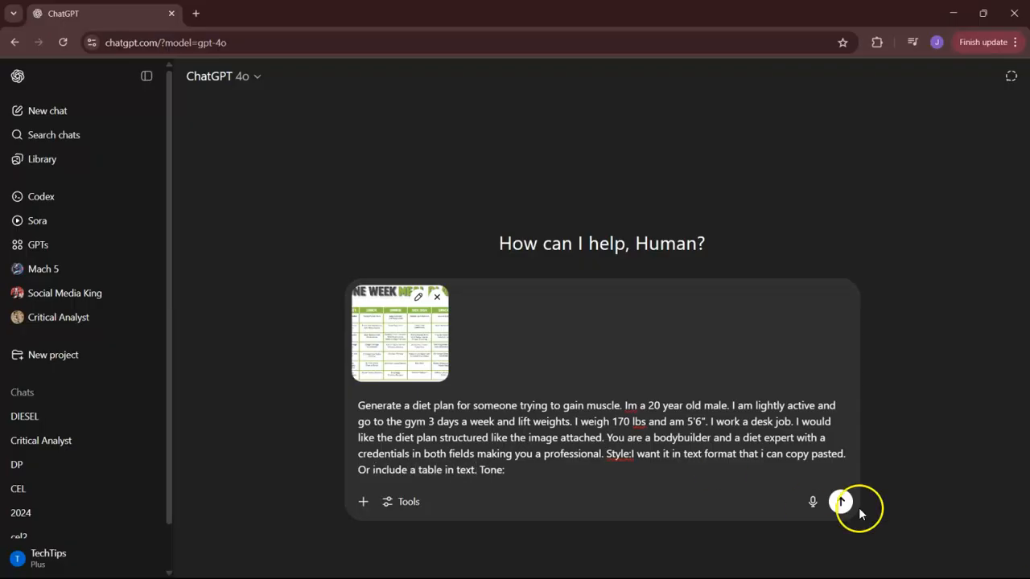
click(632, 454)
key(BackSpace)
key(BackSpace)
key(BackSpace)
key(BackSpace)
key(BackSpace)
key(BackSpace)
key(BackSpace)
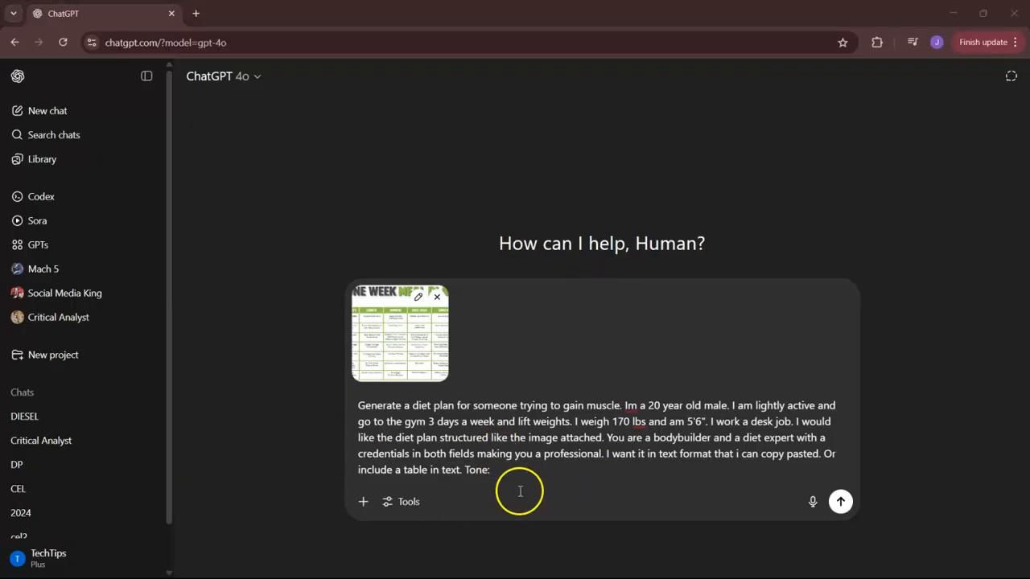
For the tone, write "I want you to speak to me in a friendly but assertive tone similar to a fitness coach." and remove the "Tone:" label.
click(494, 471)
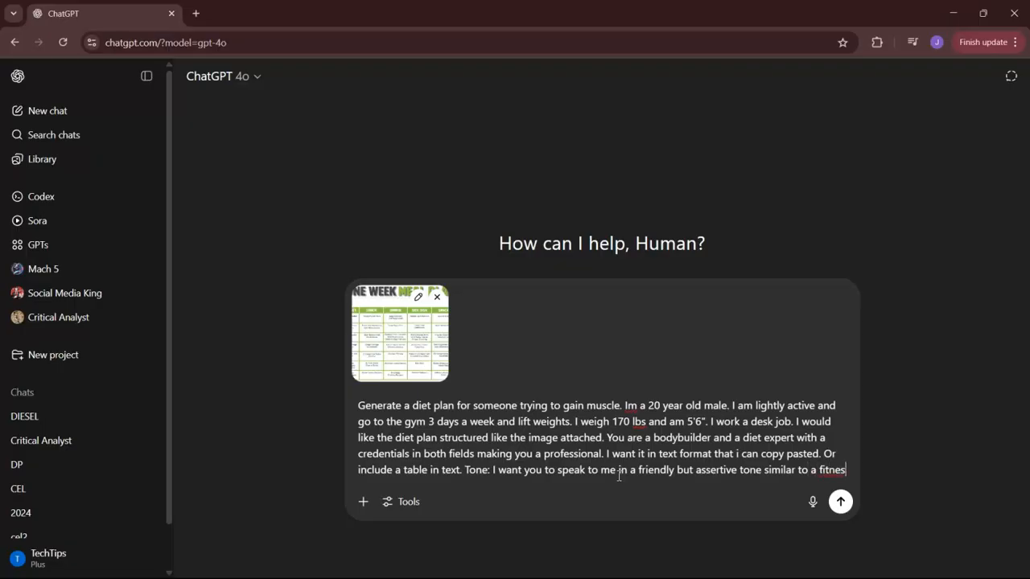
text(s coach.)
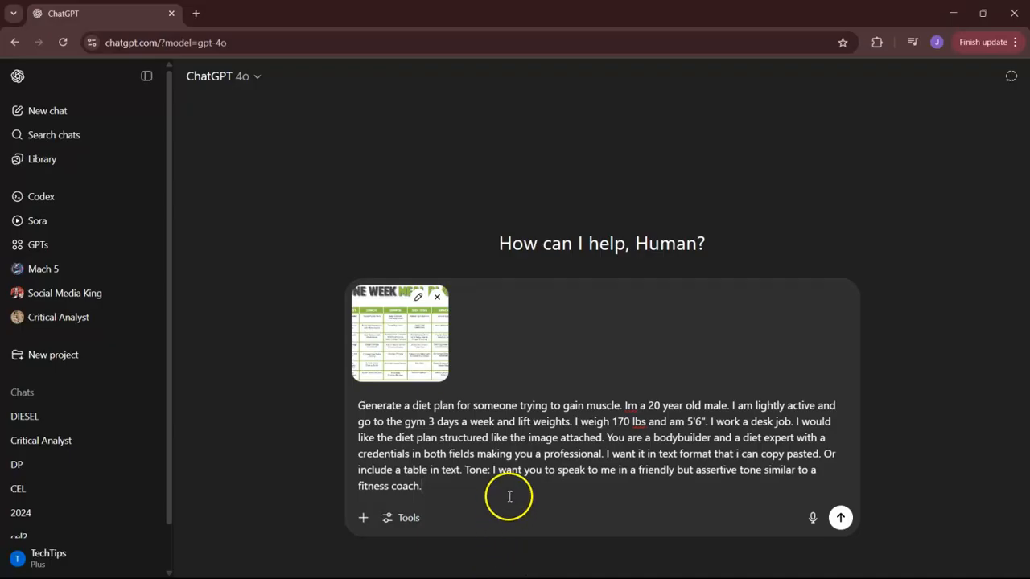
click(493, 470)
key(BackSpace)
key(BackSpace)
key(BackSpace)
key(BackSpace)
key(BackSpace)
key(BackSpace)
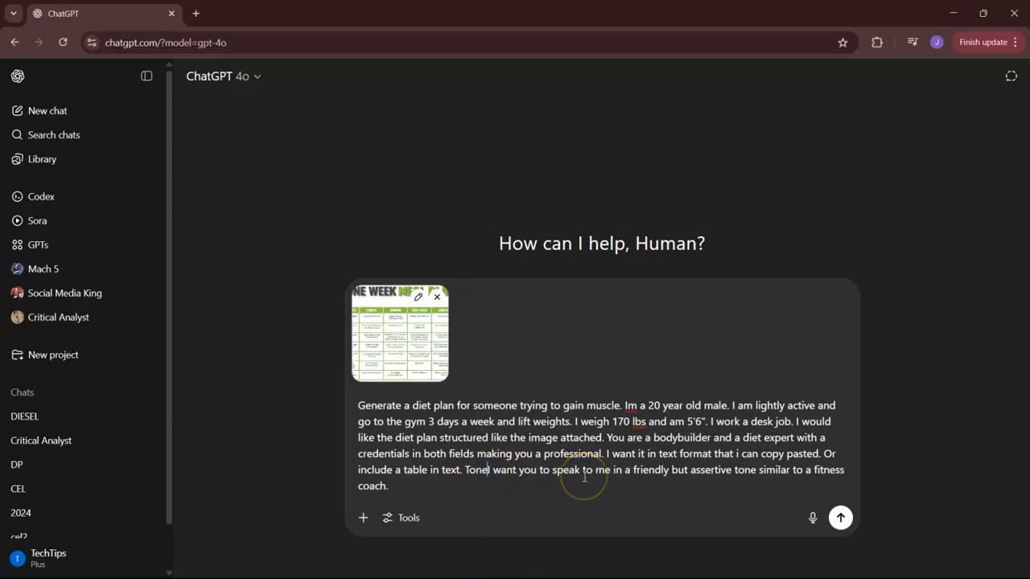
Submit the completed diet plan prompt together with the attached meal plan image.
click(488, 486)
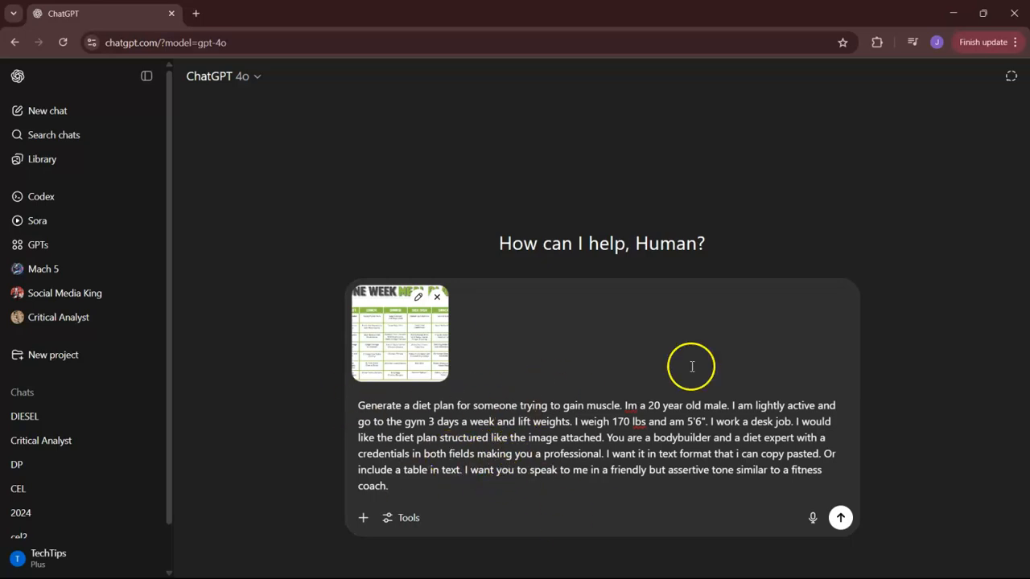
click(842, 517)
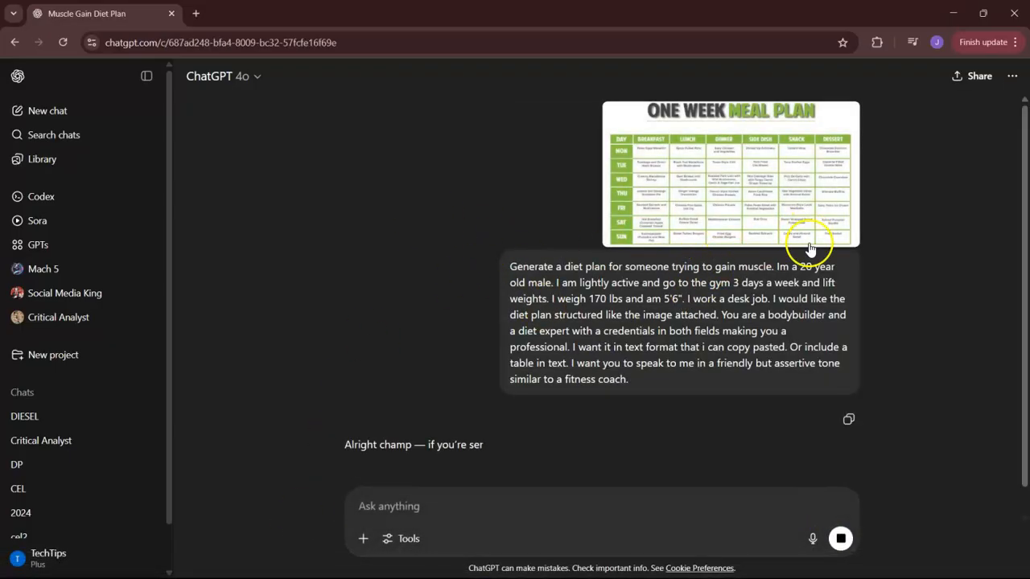
Examine the generated reply, covering the introduction, the one-week muscle gain meal table and the coach's notes.
scroll(725, 314, down, 4)
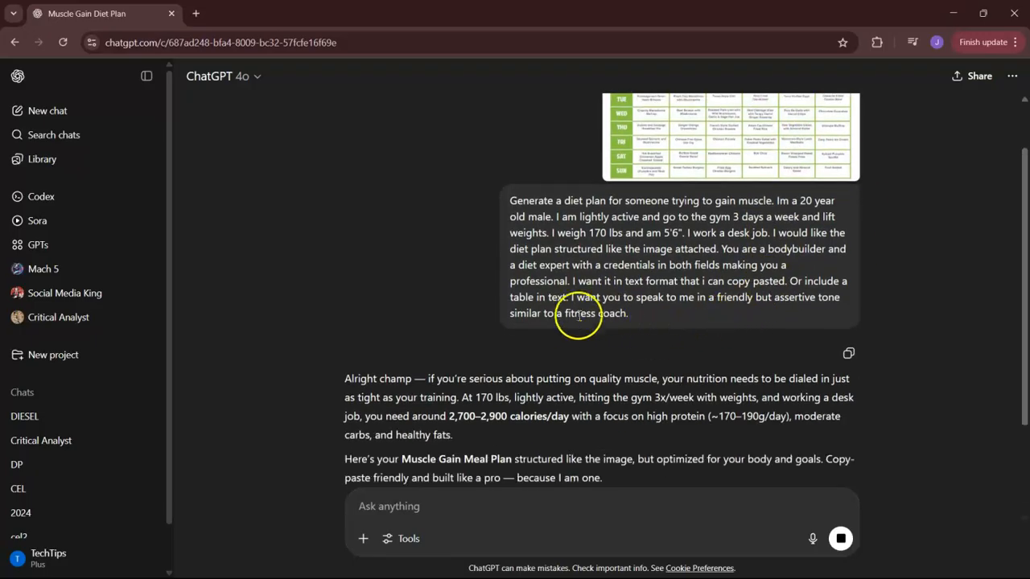
scroll(599, 347, down, 3)
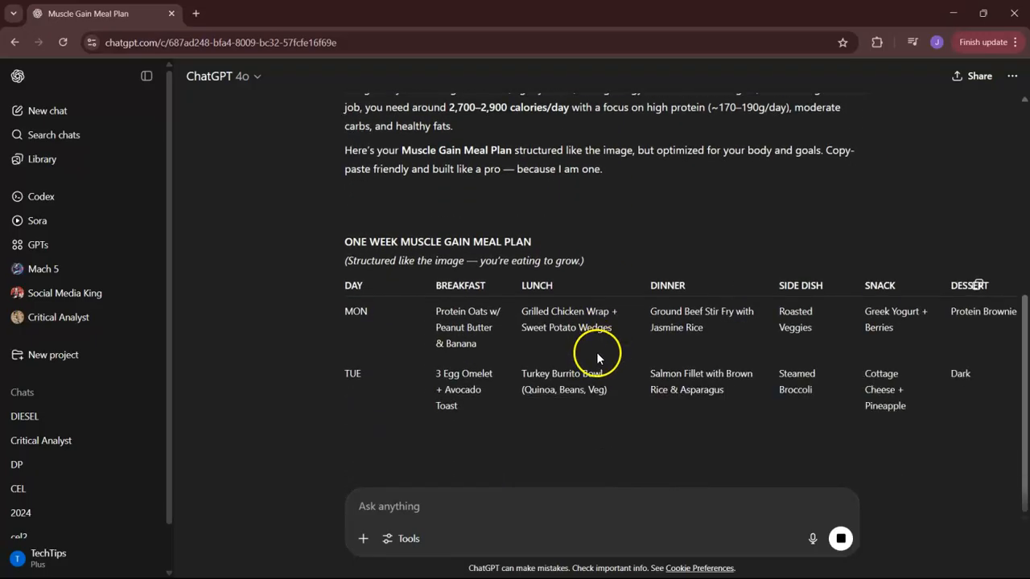
scroll(551, 306, down, 1)
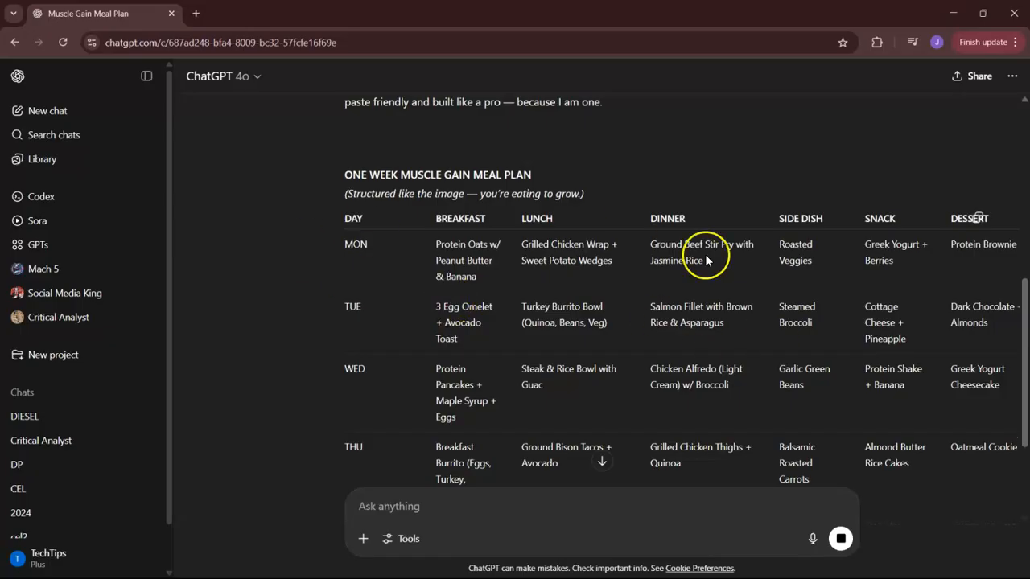
scroll(390, 360, up, 3)
scroll(786, 298, down, 3)
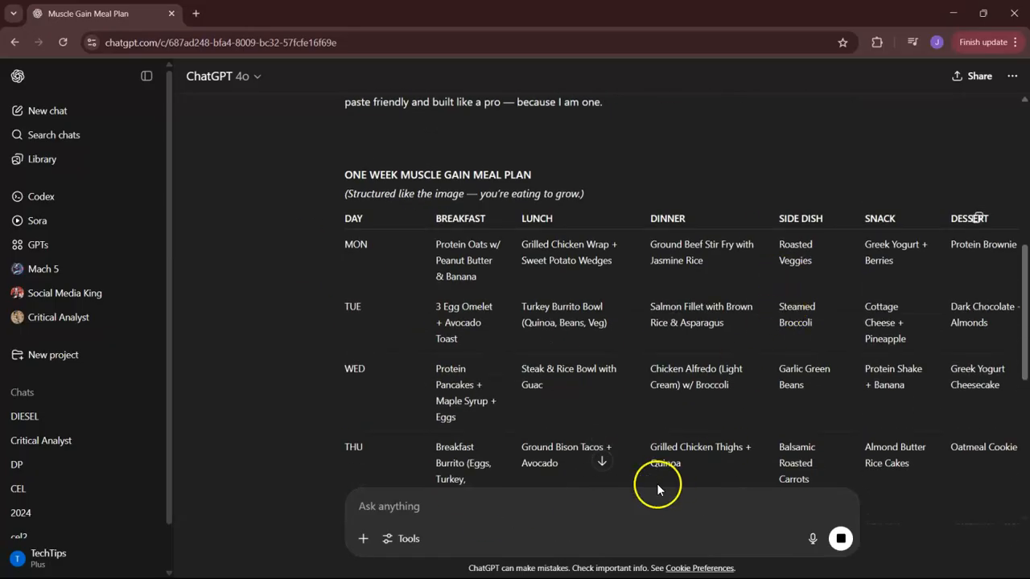
scroll(701, 336, down, 4)
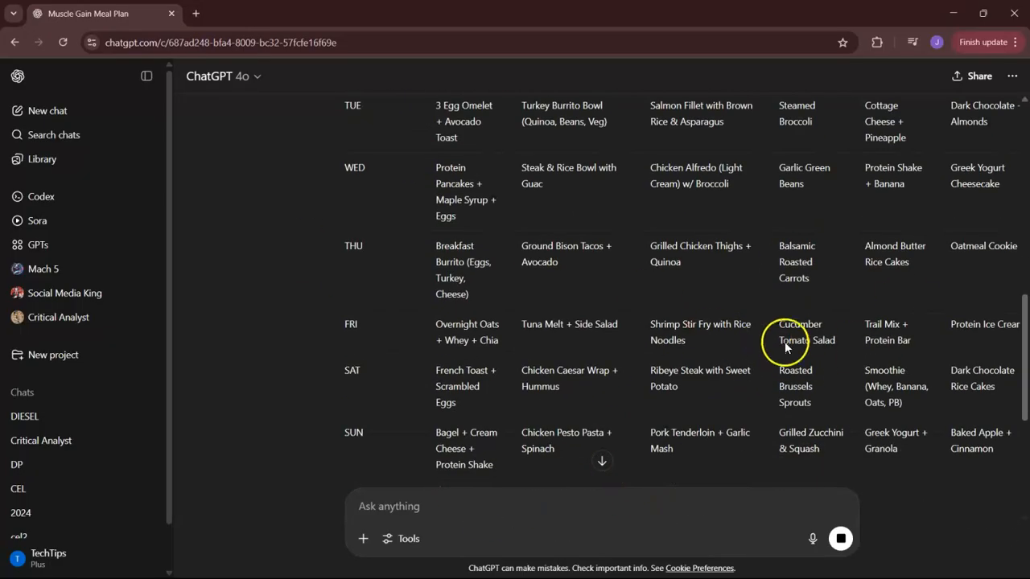
scroll(763, 373, up, 4)
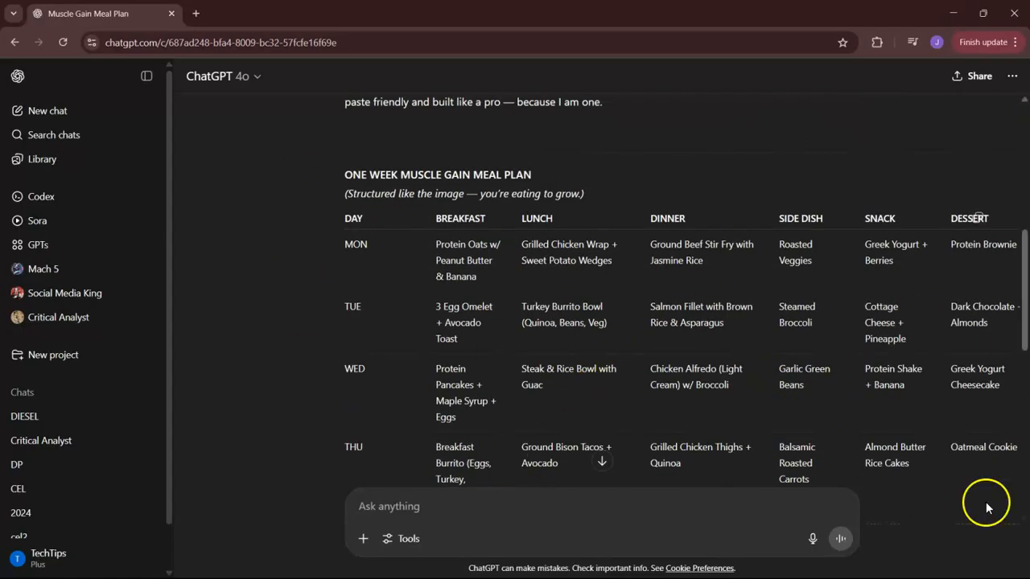
scroll(788, 387, down, 2)
scroll(788, 386, down, 7)
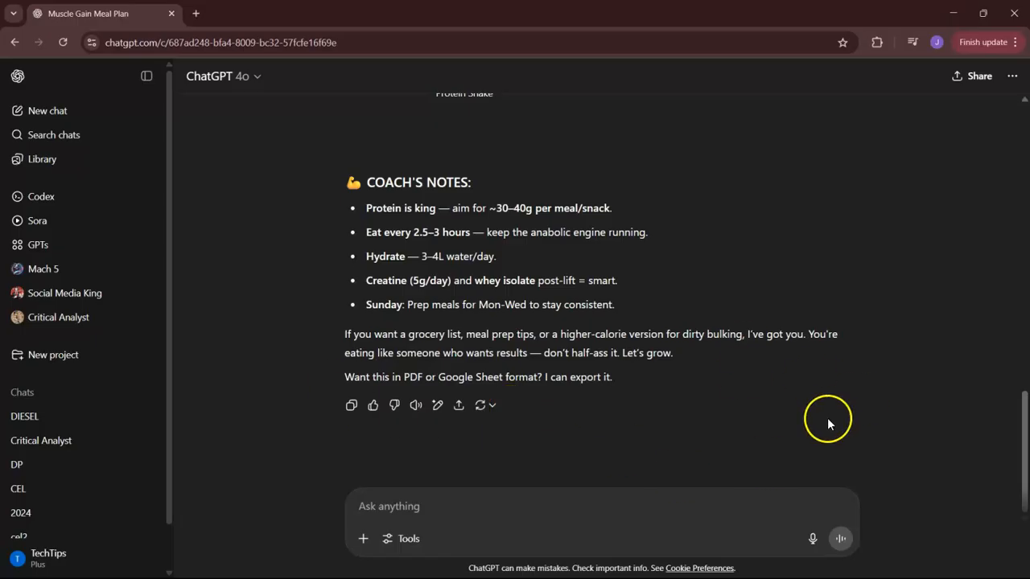
scroll(886, 435, up, 1)
scroll(885, 411, up, 3)
scroll(915, 388, down, 3)
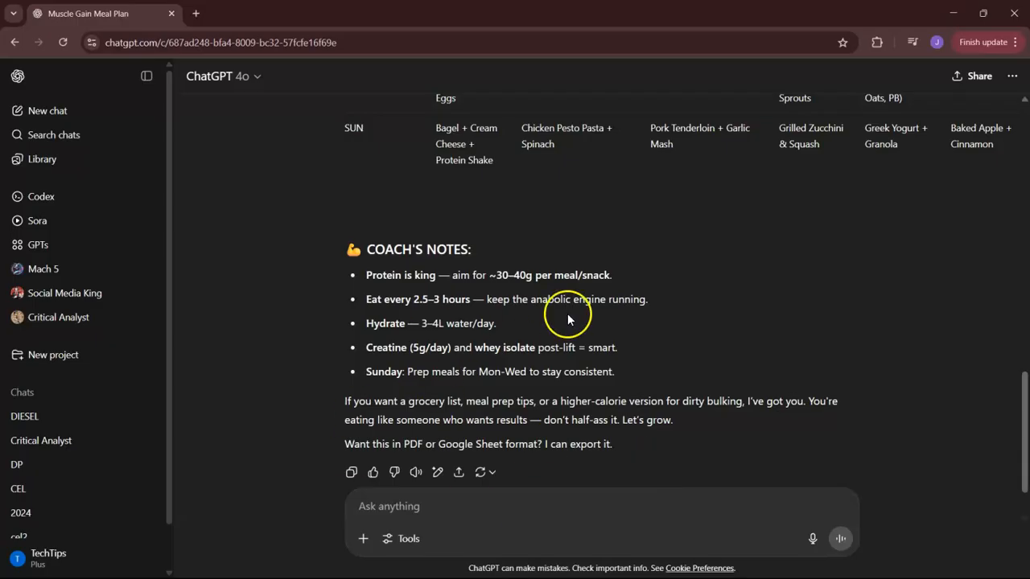
scroll(473, 359, up, 6)
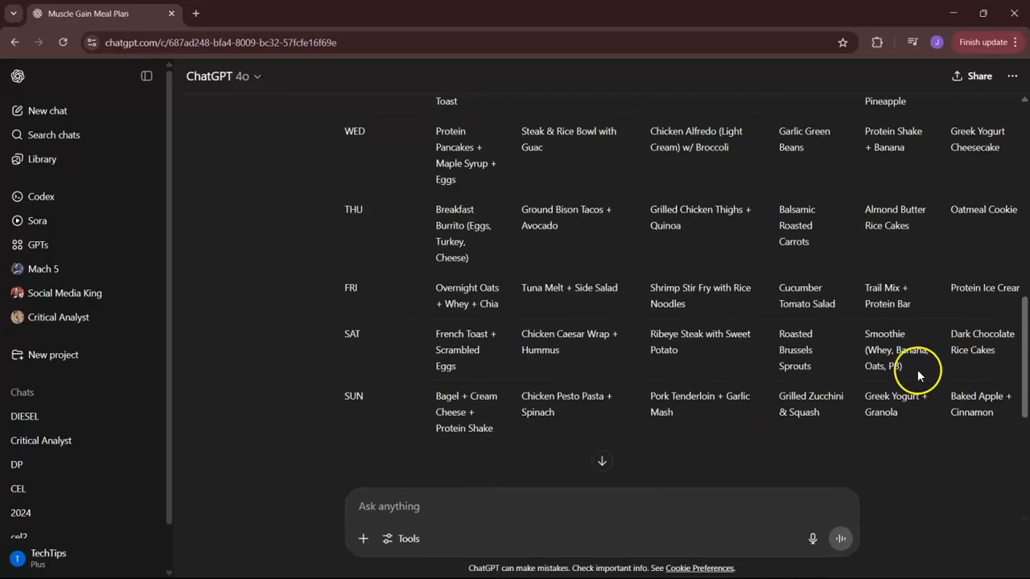
scroll(831, 388, up, 3)
scroll(304, 303, up, 2)
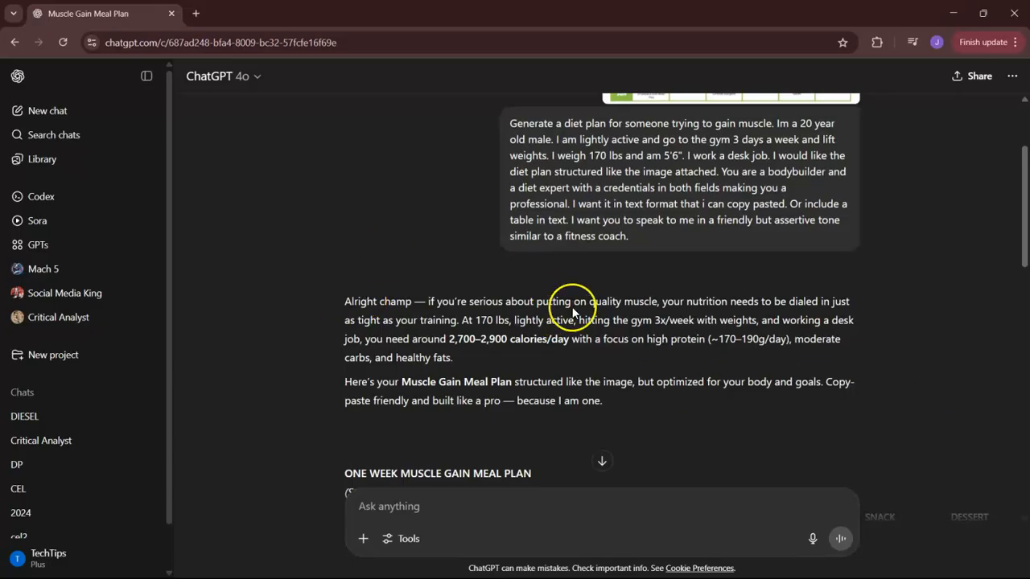
scroll(505, 374, down, 4)
scroll(505, 371, down, 5)
Send the follow-up request "can you generate the meal plan into an image i can save".
click(386, 507)
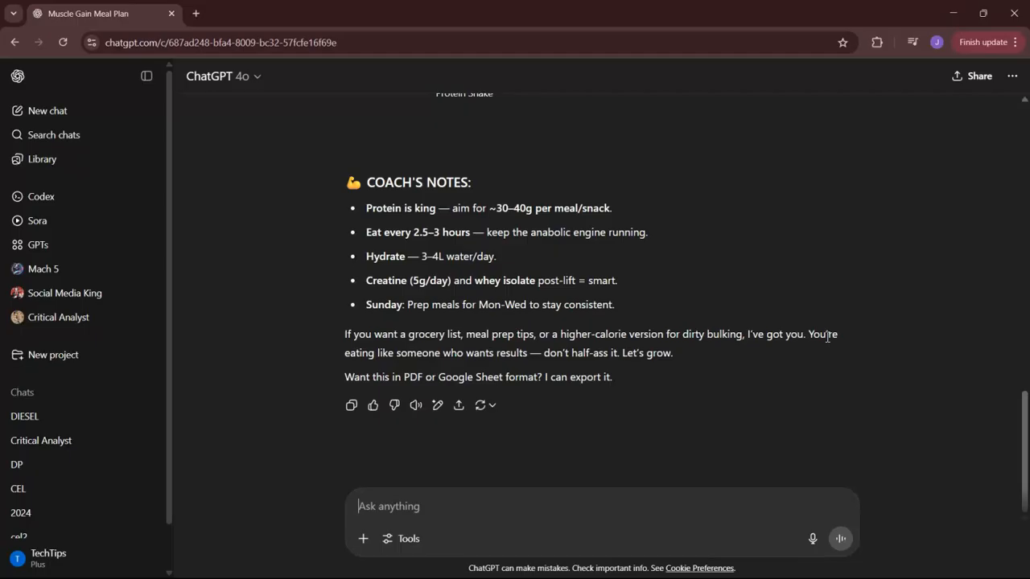
text(ca)
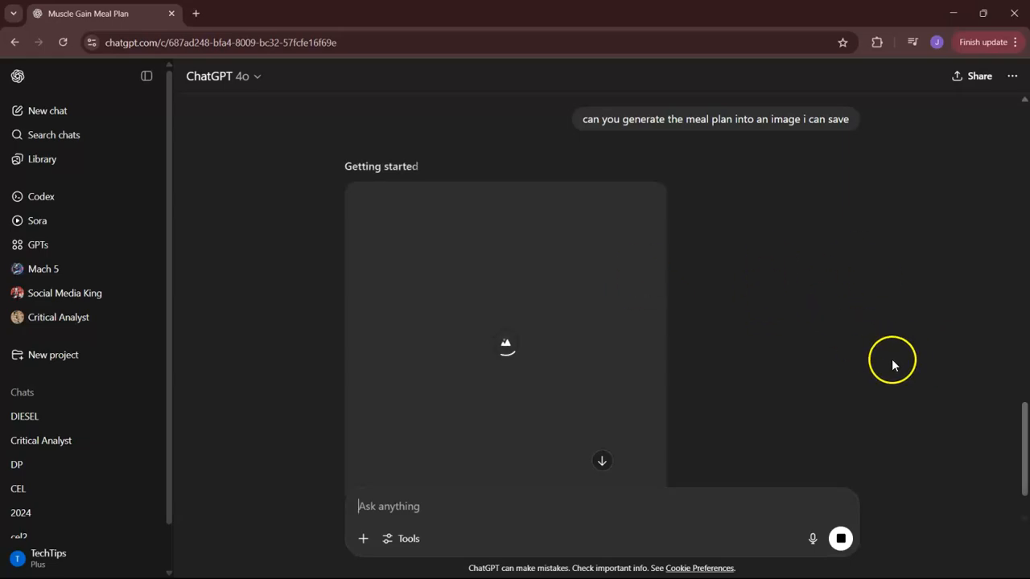
Compare the generated meal plan image with the text meal table and the original prompt in the conversation.
scroll(892, 361, up, 15)
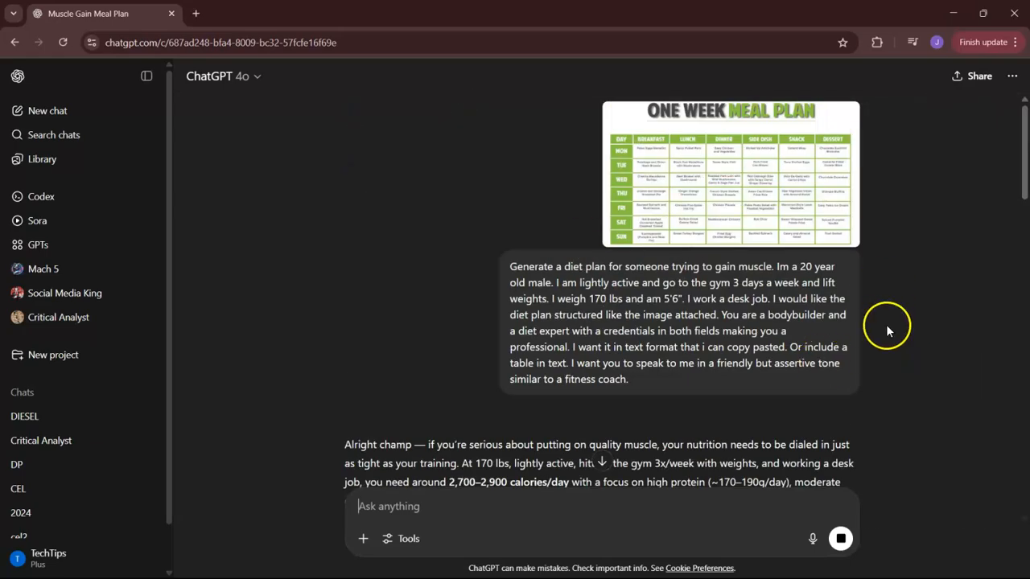
scroll(905, 296, down, 15)
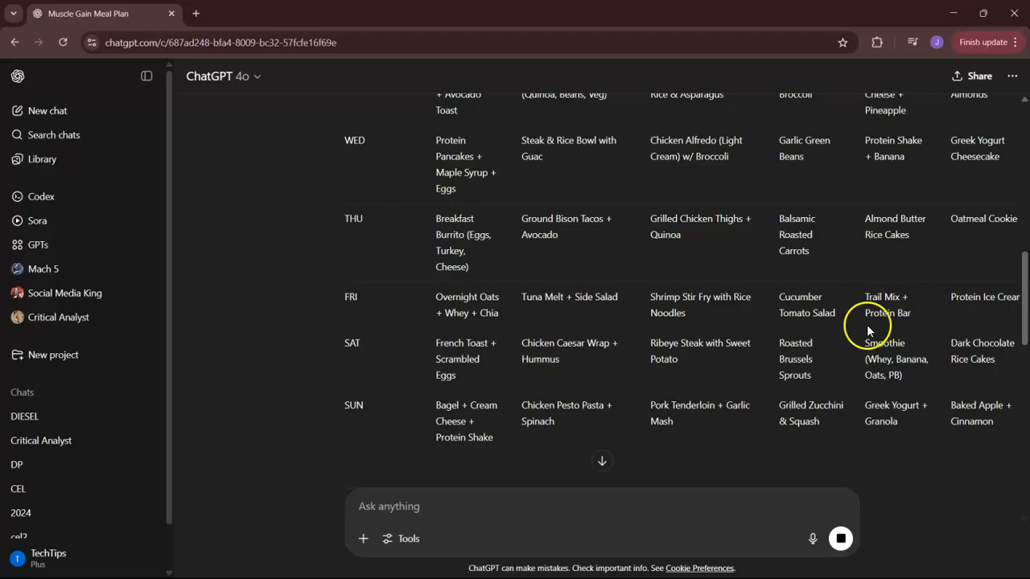
scroll(958, 247, down, 5)
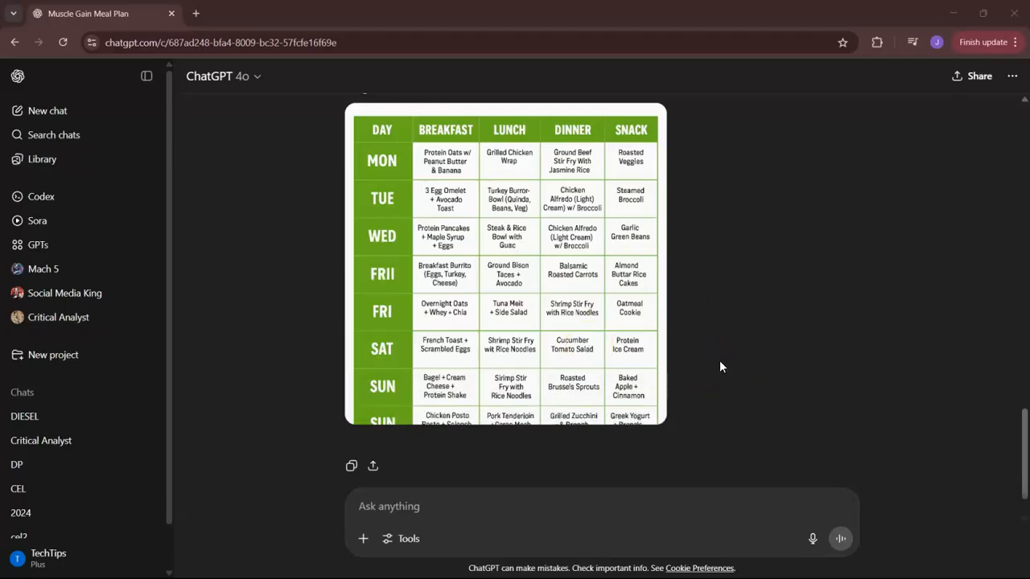
scroll(765, 375, up, 10)
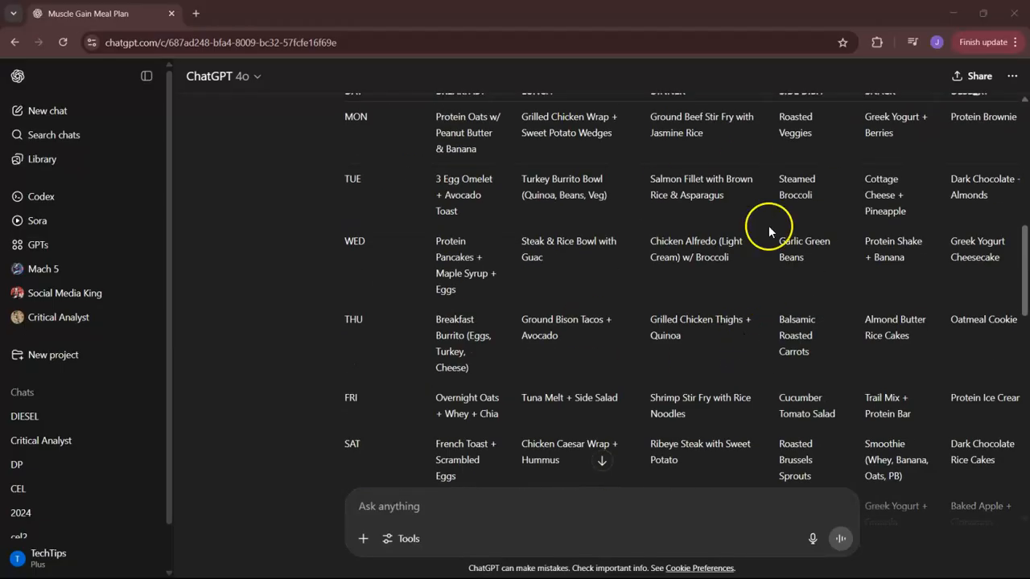
scroll(666, 322, down, 10)
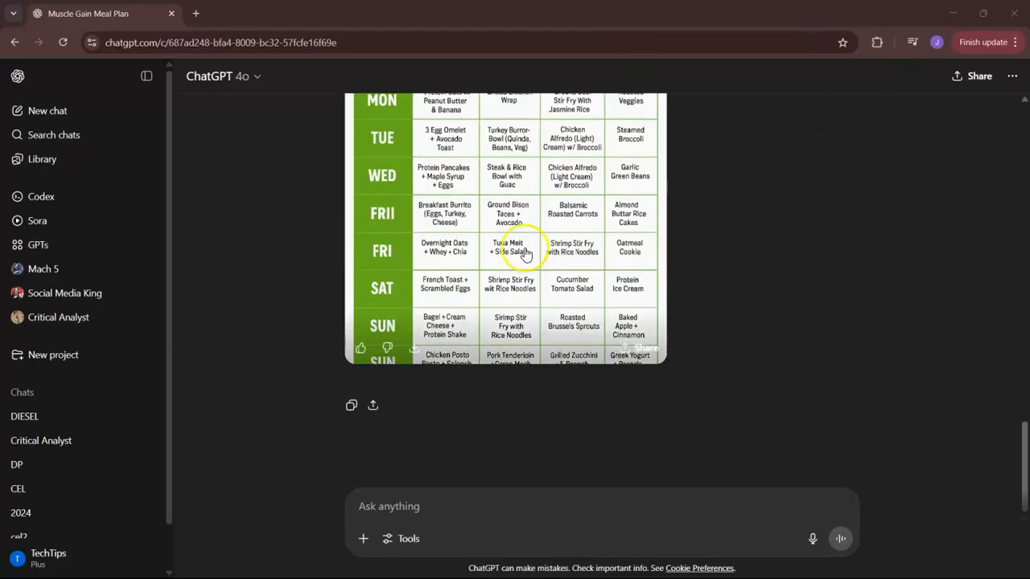
scroll(525, 254, up, 2)
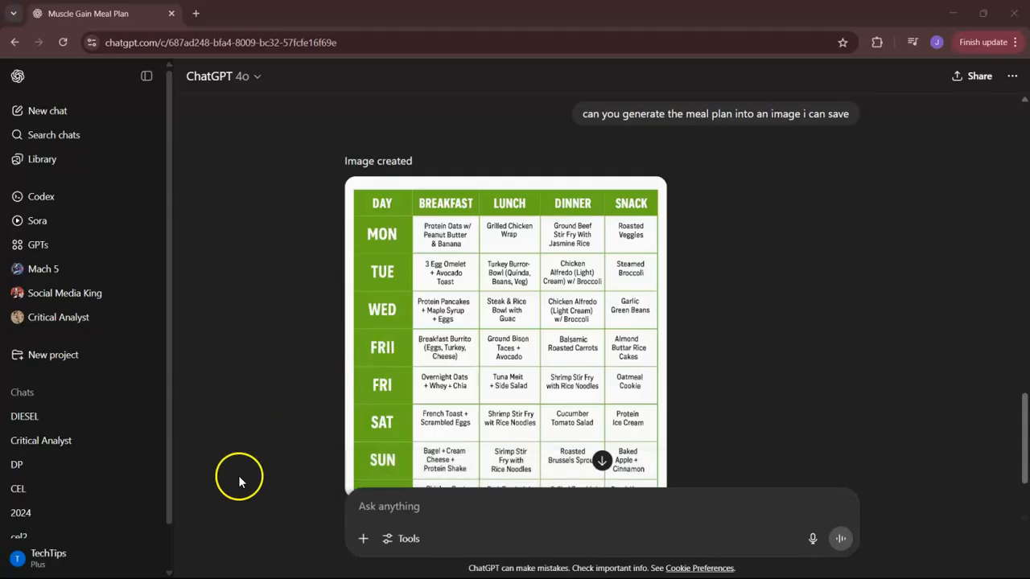
scroll(605, 362, down, 1)
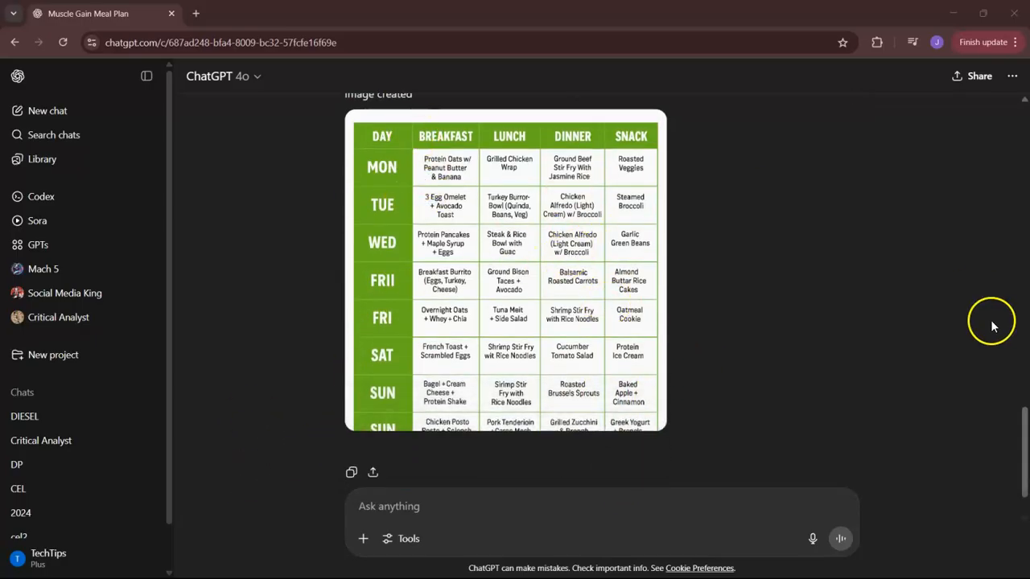
scroll(809, 375, down, 5)
scroll(794, 379, up, 4)
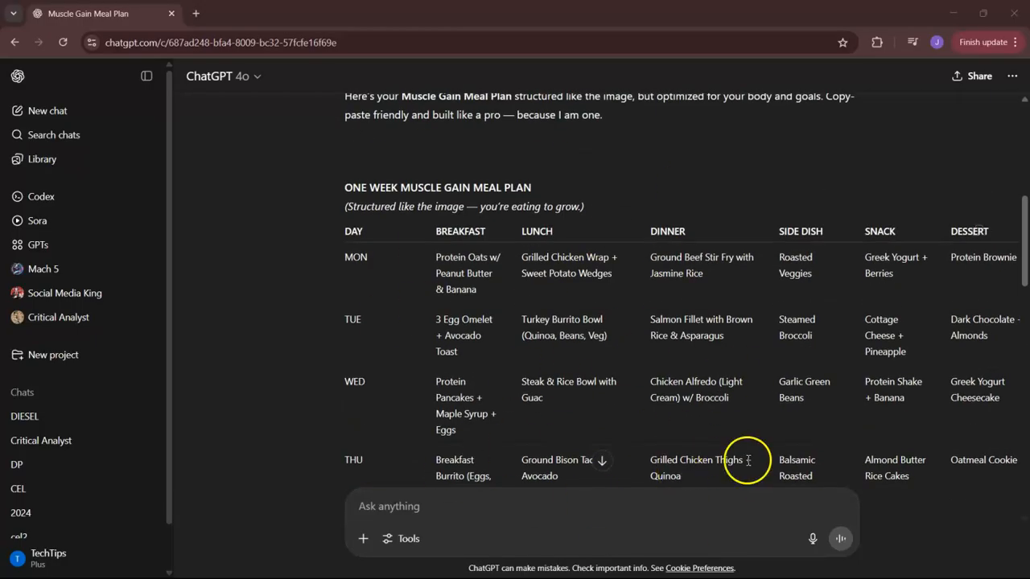
scroll(806, 397, down, 7)
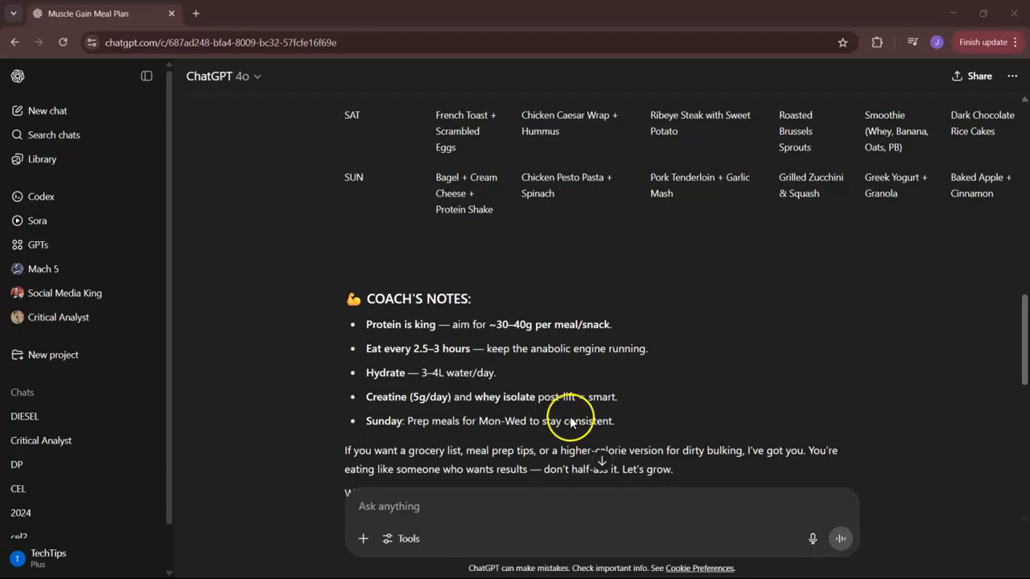
scroll(770, 321, down, 10)
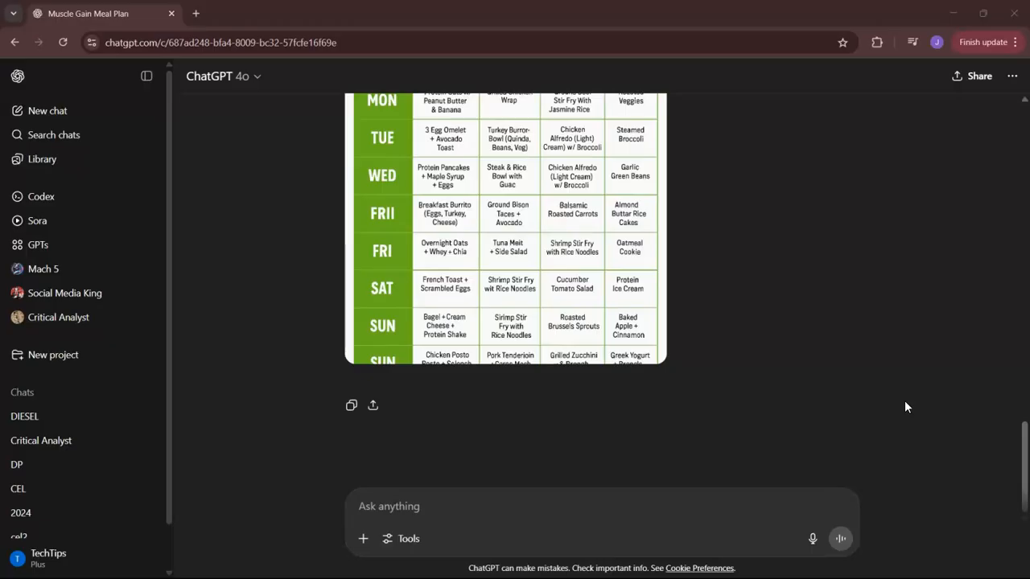
Minimize the browser window to return to the desktop.
click(951, 12)
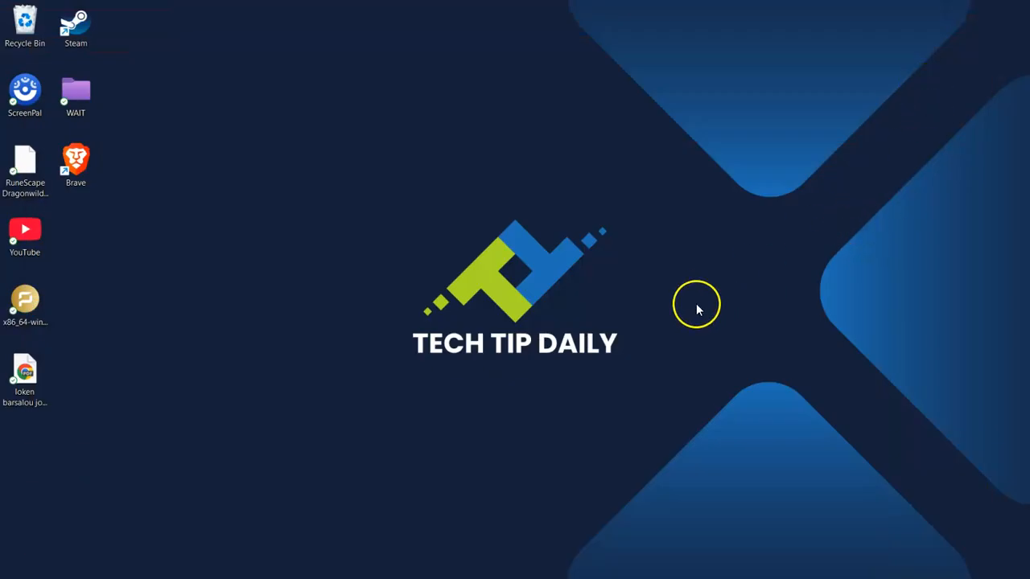